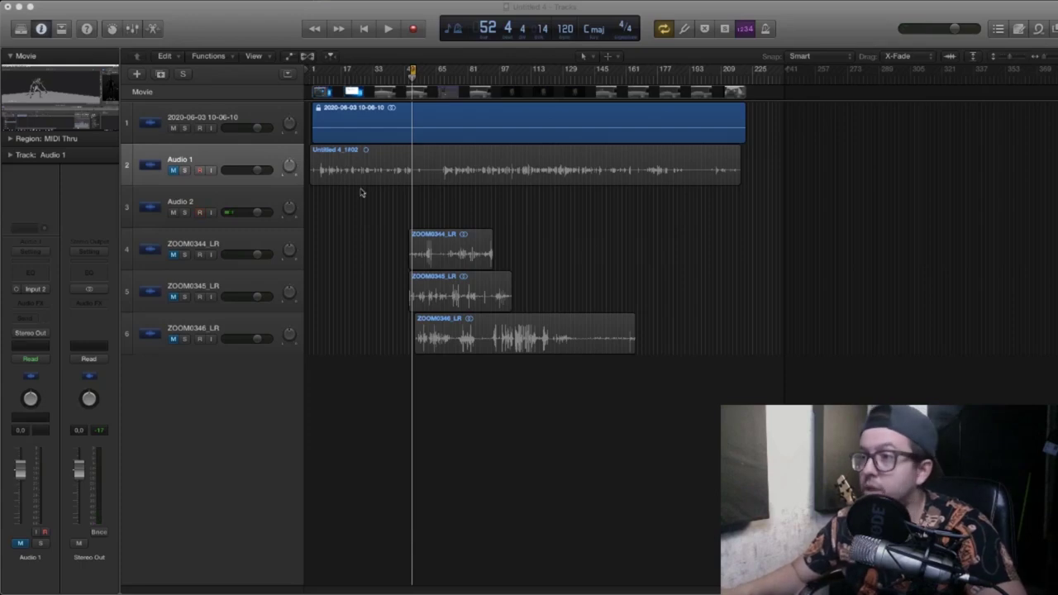
Unmute the ZOOM0344_LR track and listen to its recording around bars 71 to 76.
{"action": "left_click", "coordinate": [173, 255]}
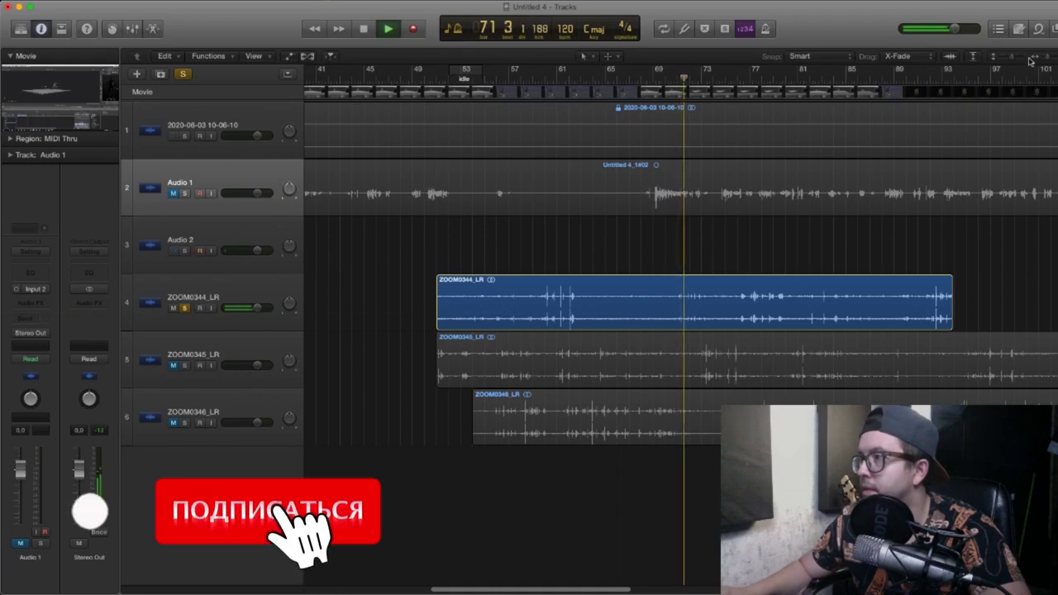
{"action": "left_click", "coordinate": [1017, 57]}
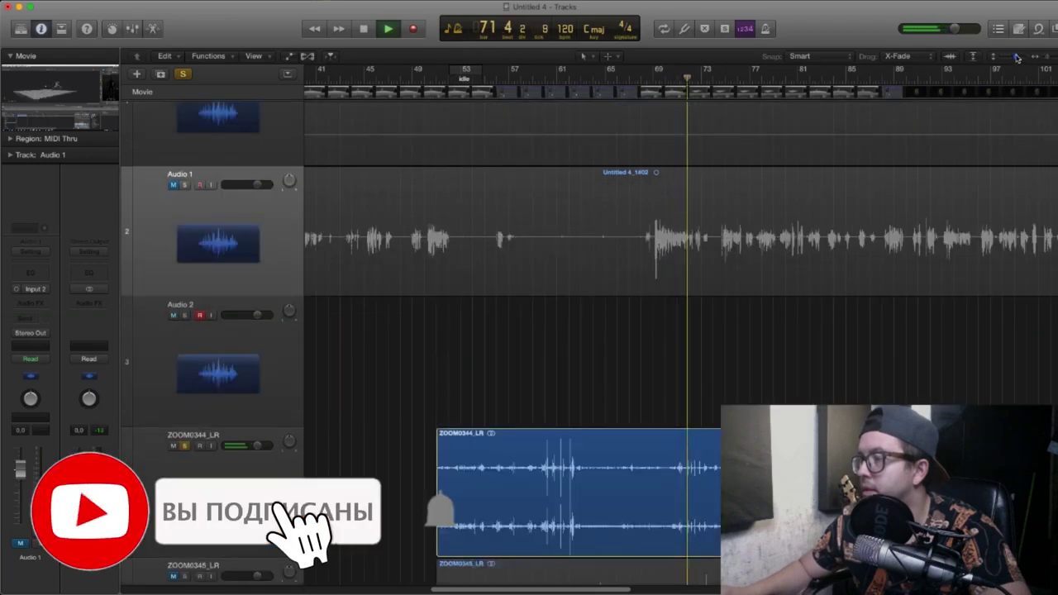
{"action": "left_click_drag", "start_coordinate": [1016, 58], "coordinate": [1019, 58]}
{"action": "scroll", "coordinate": [867, 236], "scroll_direction": "down", "scroll_amount": 4}
{"action": "left_click", "coordinate": [837, 83]}
{"action": "scroll", "coordinate": [836, 83], "scroll_direction": "up", "scroll_amount": 5}
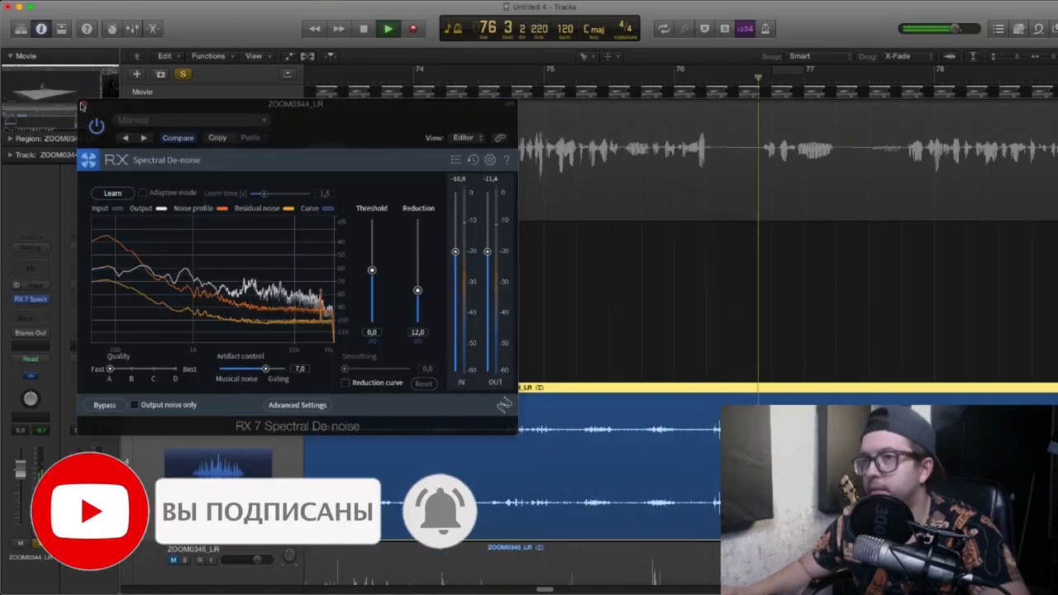
{"action": "key", "text": "v"}
{"action": "key", "text": "space"}
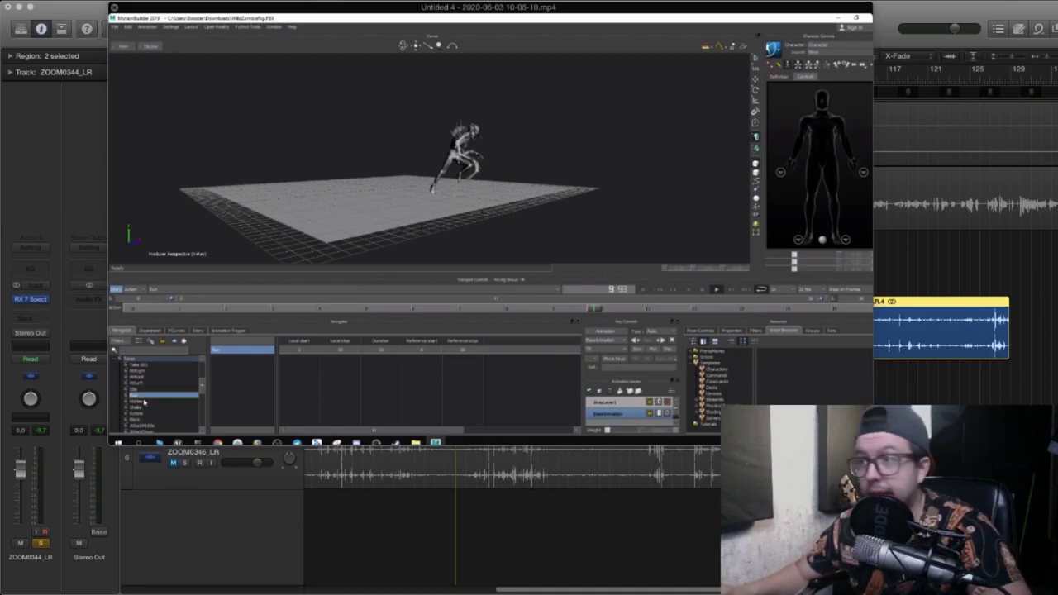
Enlarge the floating movie window and examine the creature animations alongside the timeline from about bar 75 to 88.
{"action": "left_click_drag", "start_coordinate": [873, 445], "coordinate": [917, 470]}
{"action": "left_click_drag", "start_coordinate": [726, 42], "coordinate": [732, 224]}
{"action": "scroll", "coordinate": [527, 149], "scroll_direction": "up", "scroll_amount": 5}
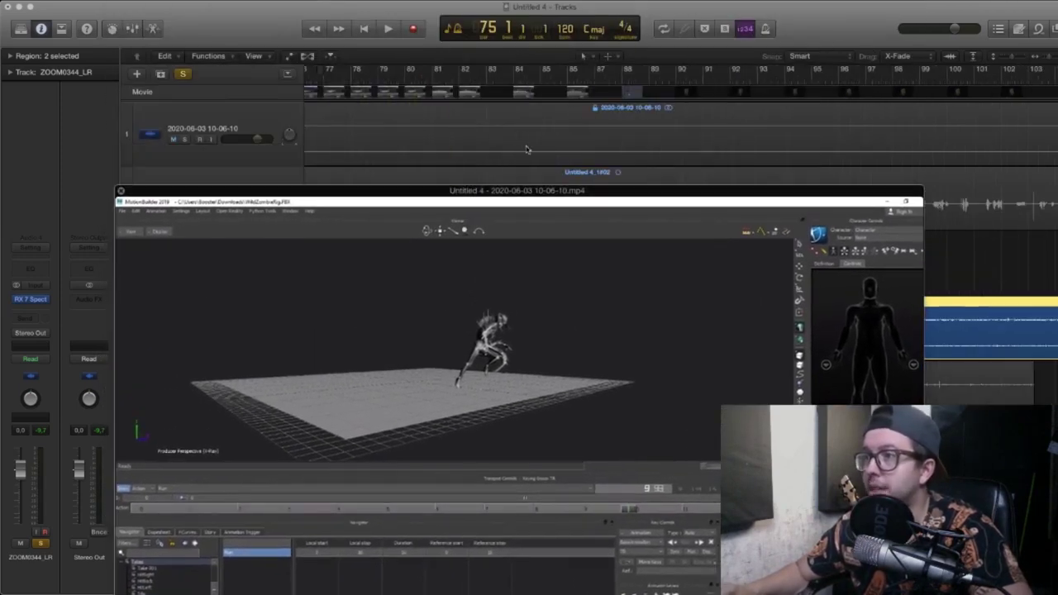
{"action": "scroll", "coordinate": [620, 104], "scroll_direction": "down", "scroll_amount": 5}
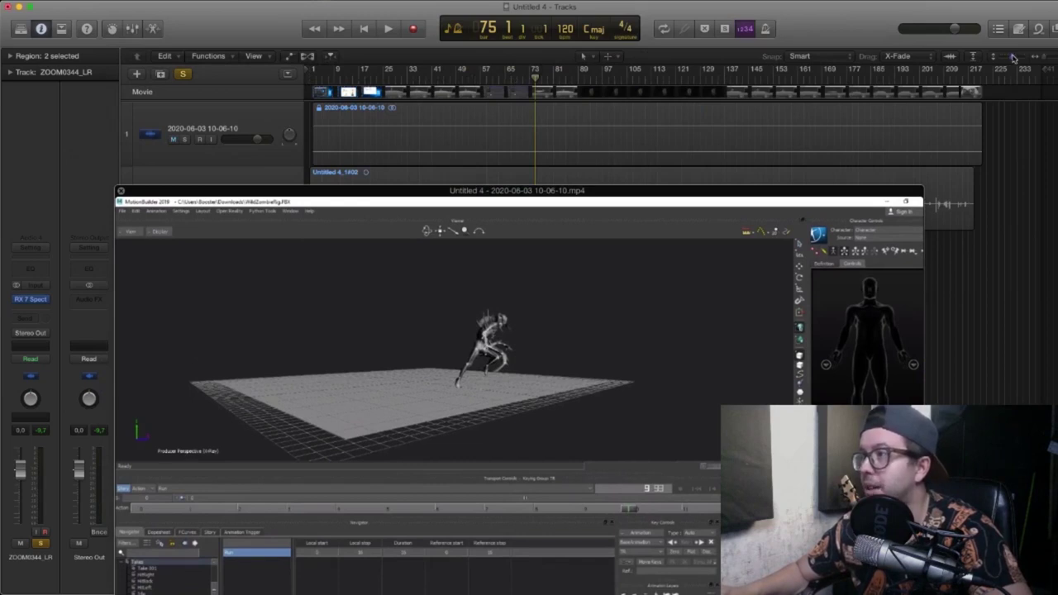
{"action": "key", "text": "z"}
{"action": "key", "text": "super+Right"}
{"action": "key", "text": "super+Right"}
{"action": "key", "text": "super+Right"}
{"action": "key", "text": "super+Right"}
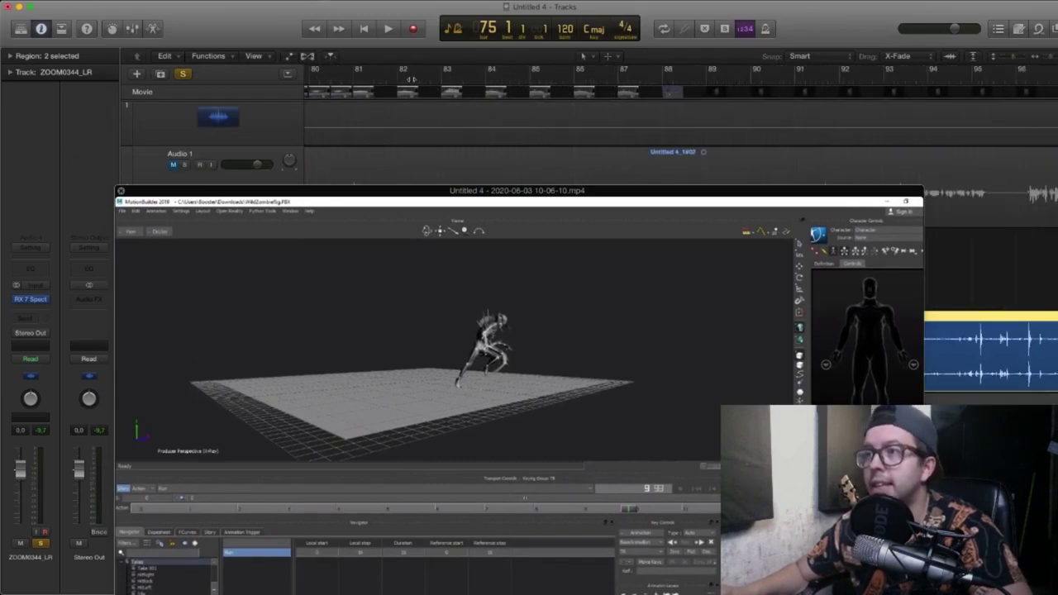
{"action": "scroll", "coordinate": [764, 91], "scroll_direction": "down", "scroll_amount": 5}
{"action": "scroll", "coordinate": [765, 90], "scroll_direction": "up", "scroll_amount": 3}
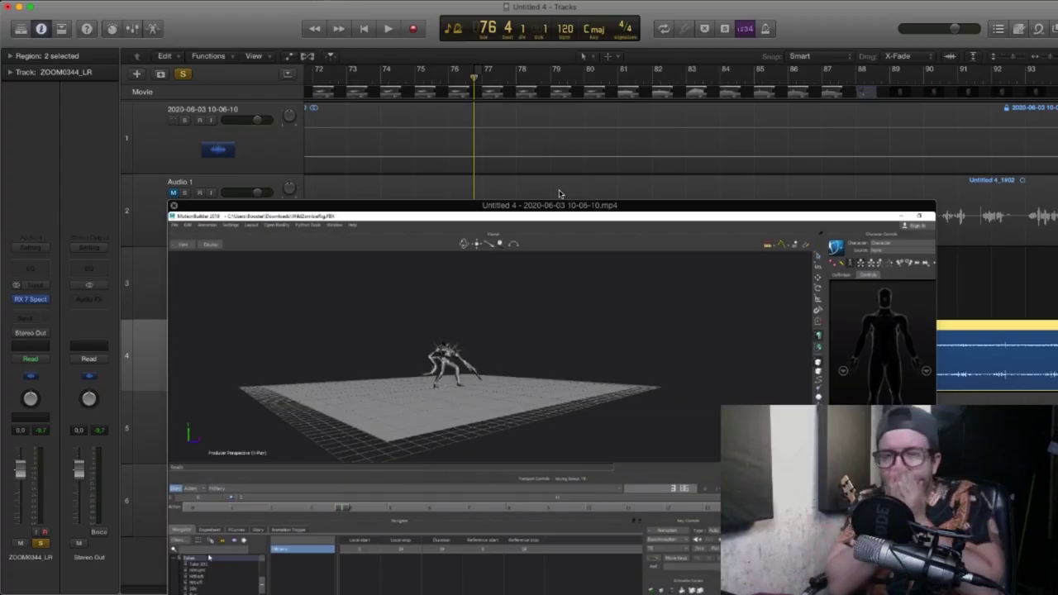
Reposition the floating movie window and move the playhead to the idle marker at bar 53.
{"action": "left_click_drag", "start_coordinate": [688, 305], "coordinate": [576, 165]}
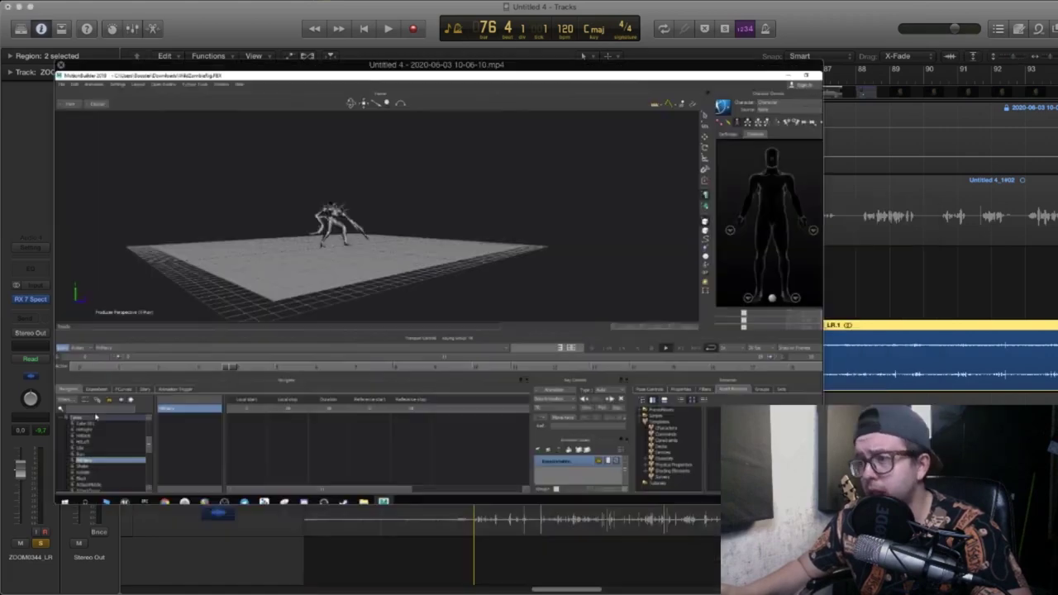
{"action": "left_click_drag", "start_coordinate": [821, 502], "coordinate": [463, 266]}
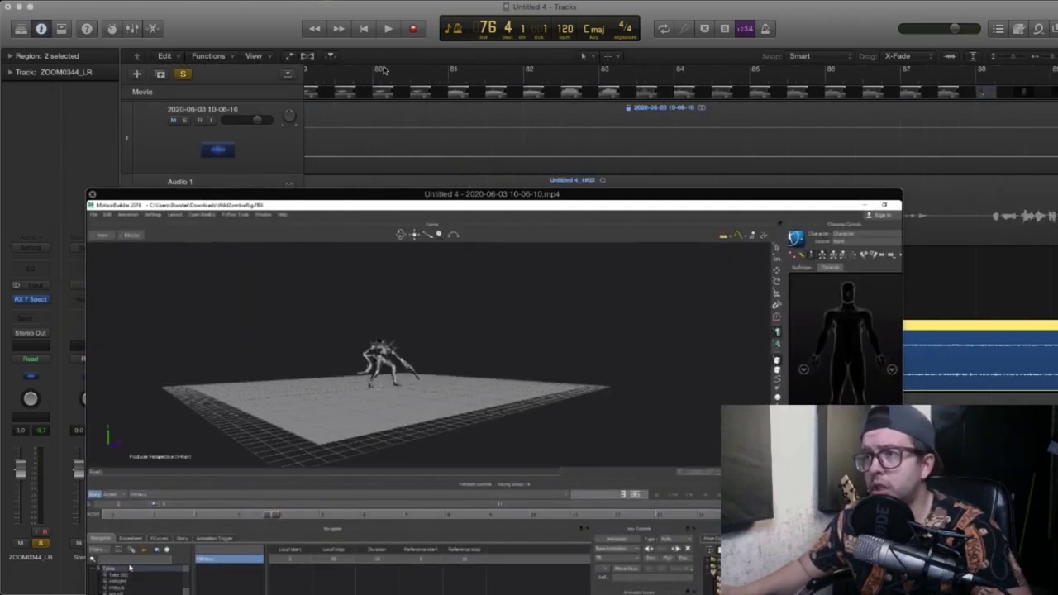
{"action": "key", "text": "super+Left"}
{"action": "key", "text": "super+Left"}
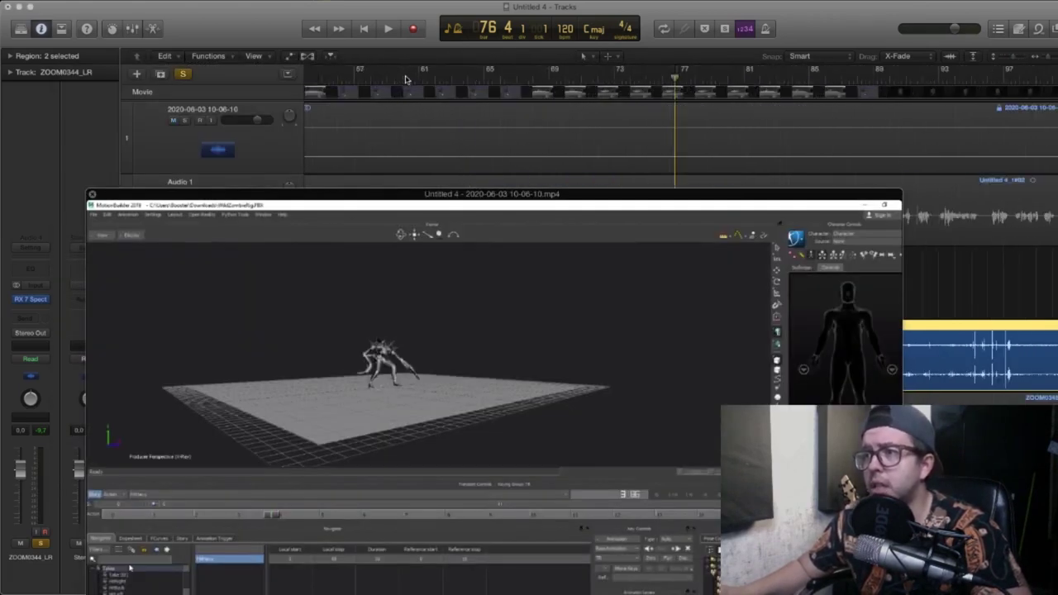
{"action": "scroll", "coordinate": [688, 103], "scroll_direction": "right", "scroll_amount": 5}
{"action": "left_click_drag", "start_coordinate": [501, 79], "coordinate": [516, 95]}
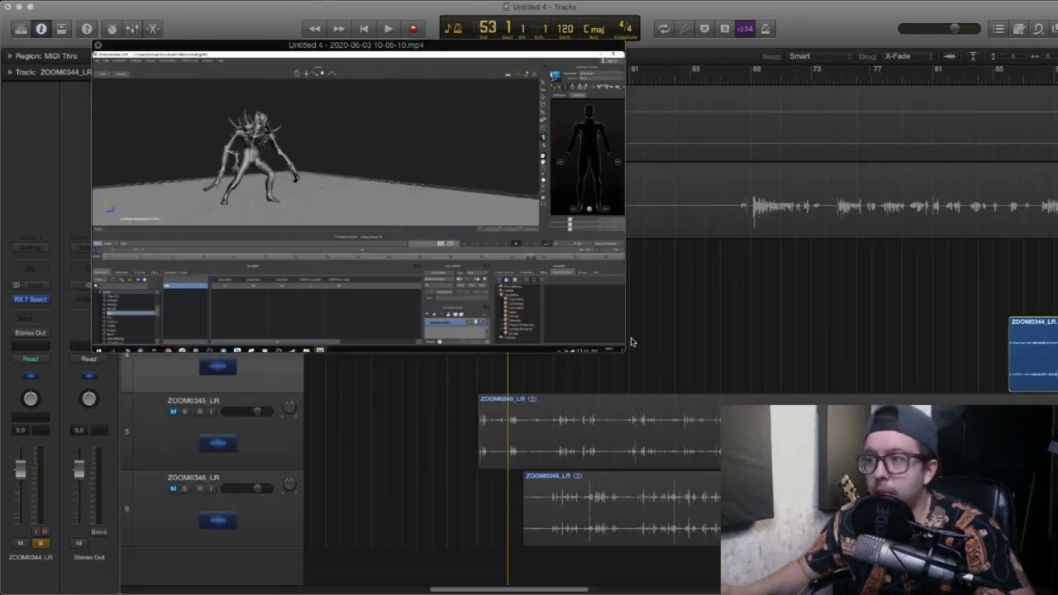
Shrink the floating movie window to a small preview and place it clear of the idle section's audio regions.
{"action": "left_click_drag", "start_coordinate": [630, 352], "coordinate": [447, 250]}
{"action": "left_click_drag", "start_coordinate": [437, 211], "coordinate": [397, 213]}
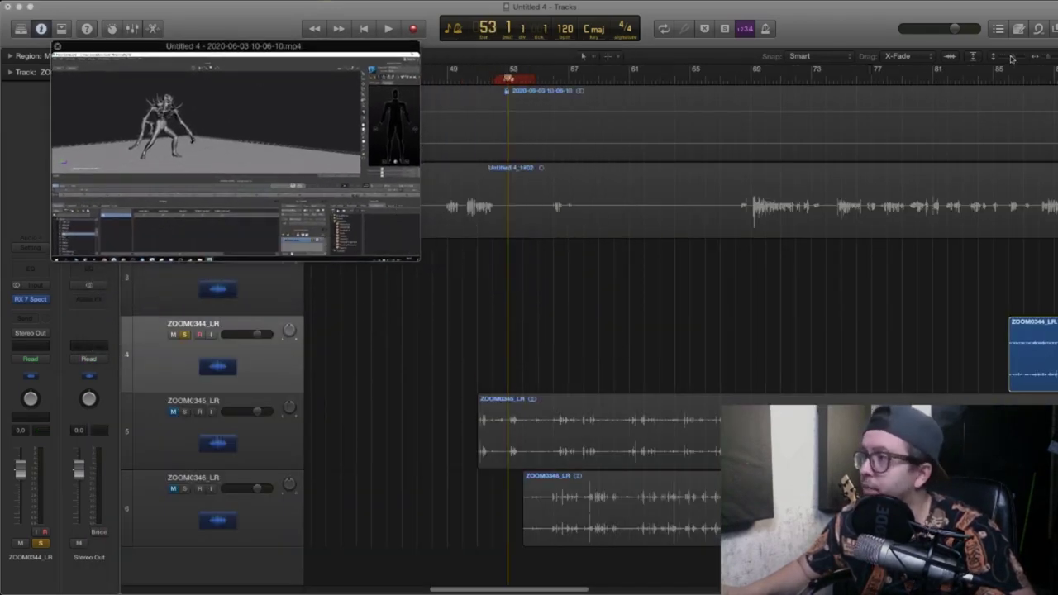
{"action": "left_click_drag", "start_coordinate": [1010, 56], "coordinate": [1007, 57]}
{"action": "key", "text": "super+Left"}
{"action": "key", "text": "super+Left"}
{"action": "key", "text": "super+Left"}
{"action": "key", "text": "super+Left"}
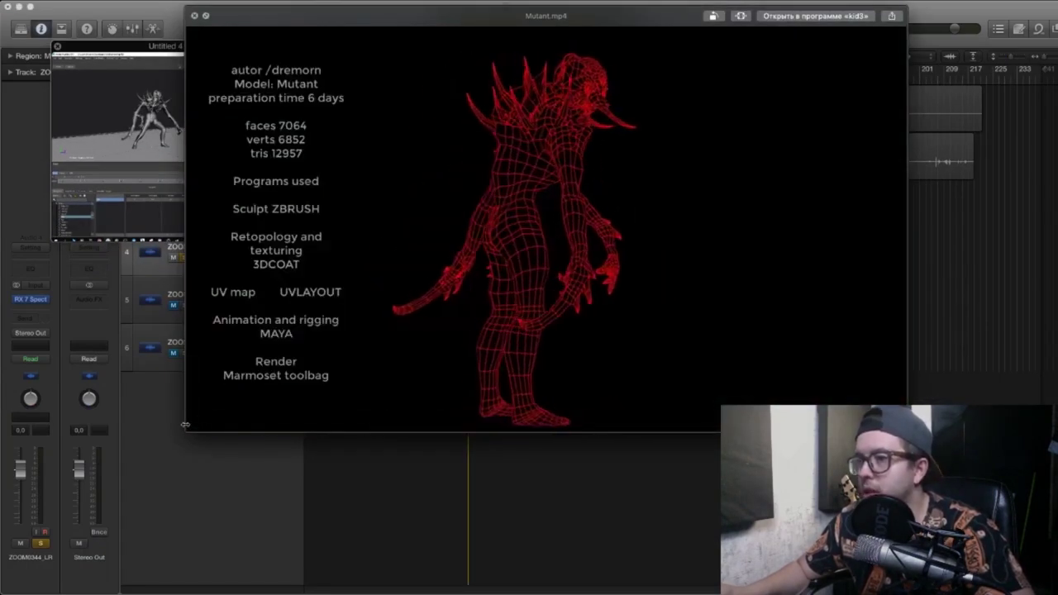
Pause the Mutant.mp4 reference video and scrub back to the textured creature model around 00:07.
{"action": "left_click", "coordinate": [202, 419]}
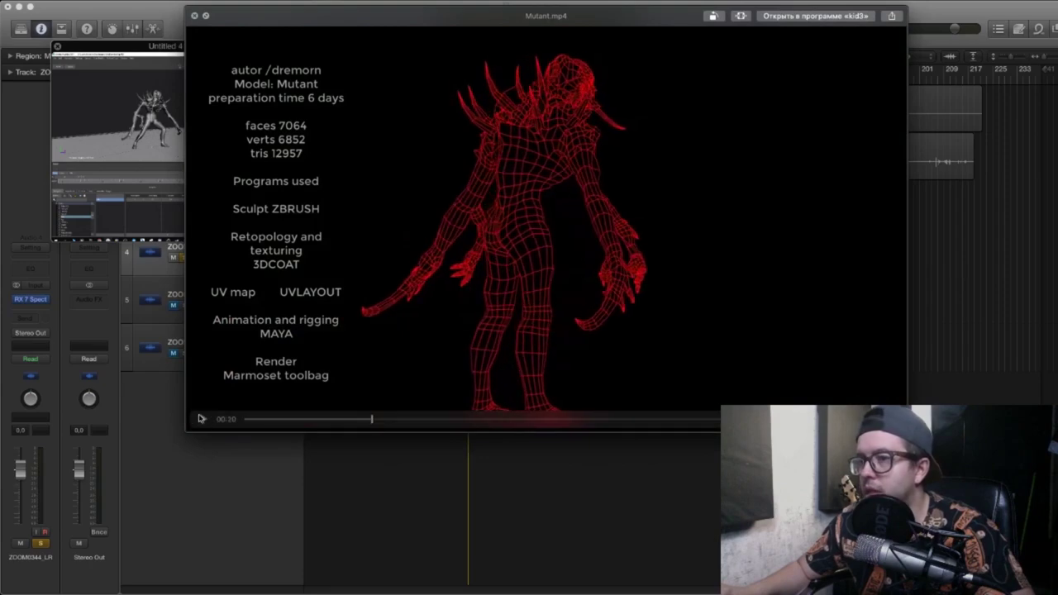
{"action": "left_click_drag", "start_coordinate": [371, 420], "coordinate": [288, 422]}
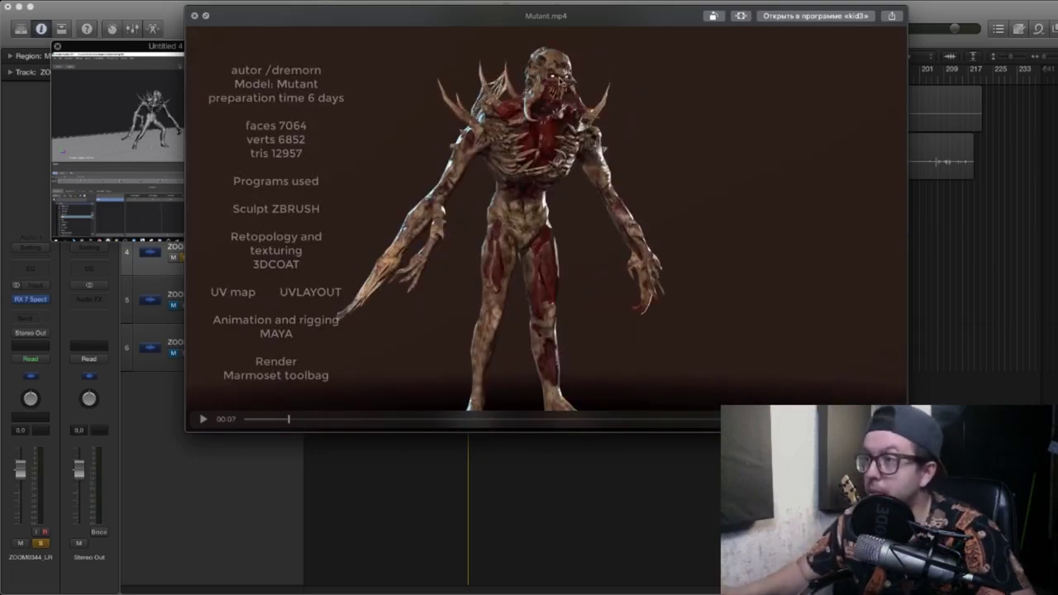
{"action": "mouse_move", "coordinate": [288, 419]}
{"action": "left_mouse_down"}
{"action": "mouse_move", "coordinate": [326, 418]}
{"action": "mouse_move", "coordinate": [297, 418]}
{"action": "left_mouse_up"}
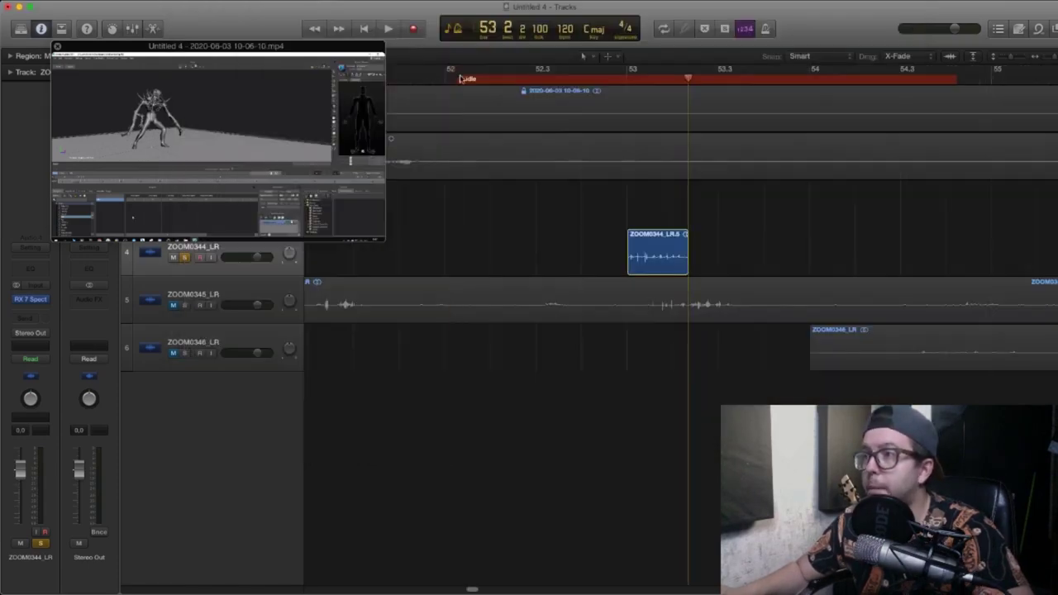
Move the short ZOOM0344_LR.5 region to the beginning of the idle section and play that section as a cycle.
{"action": "key", "text": "space"}
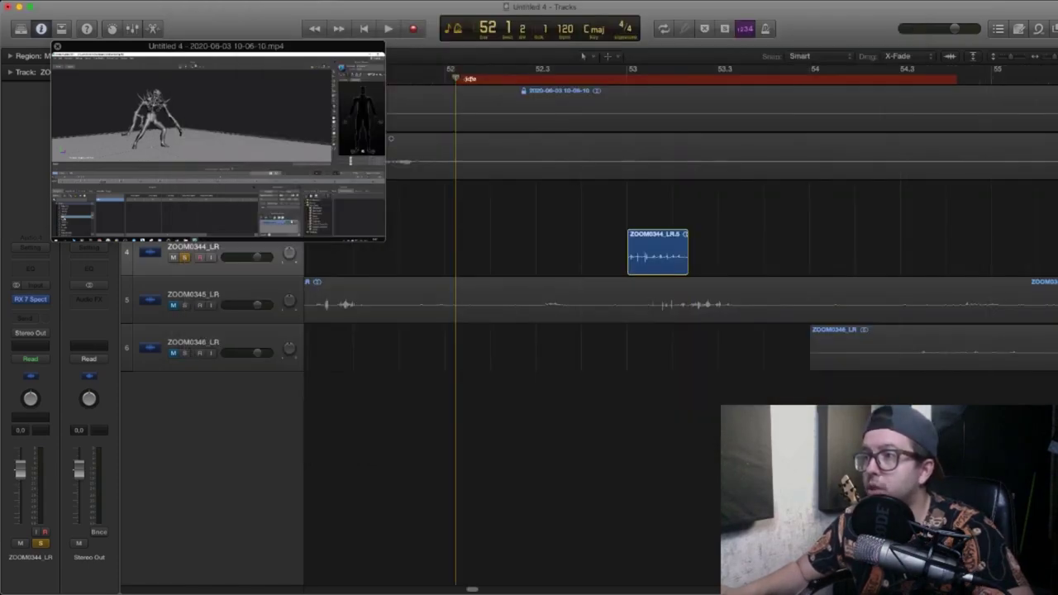
{"action": "left_click_drag", "start_coordinate": [670, 256], "coordinate": [523, 243]}
{"action": "left_click_drag", "start_coordinate": [464, 69], "coordinate": [975, 126]}
{"action": "key", "text": "space"}
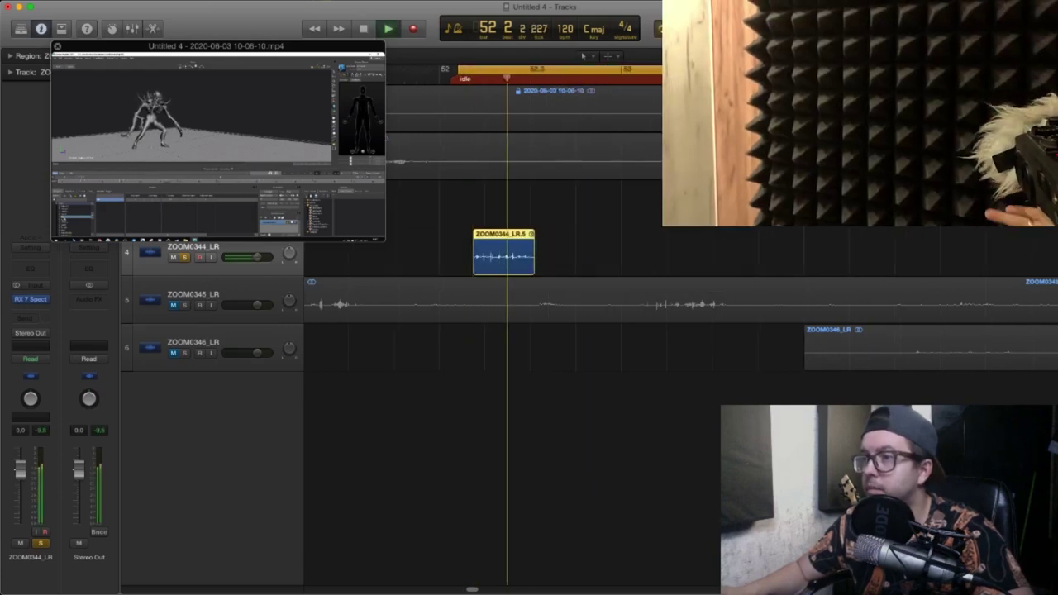
Add a fade-in and a fade-out to the ZOOM0344_LR.5 region, meeting near its middle.
{"action": "key", "text": "t"}
{"action": "key", "text": "a"}
{"action": "left_click_drag", "start_coordinate": [497, 238], "coordinate": [422, 272]}
{"action": "left_click_drag", "start_coordinate": [509, 238], "coordinate": [585, 273]}
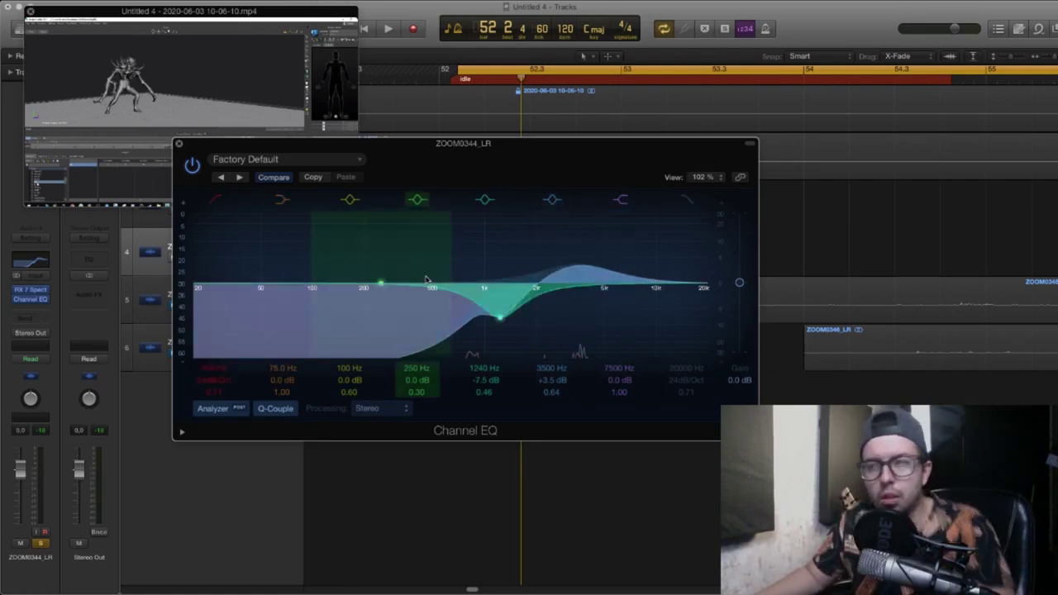
Insert the Krotos Dehumaniser plug-in on the ZOOM0344_LR track and move its Delay Pitching 1 module beneath Granular 1.
{"action": "left_click_drag", "start_coordinate": [303, 155], "coordinate": [311, 163]}
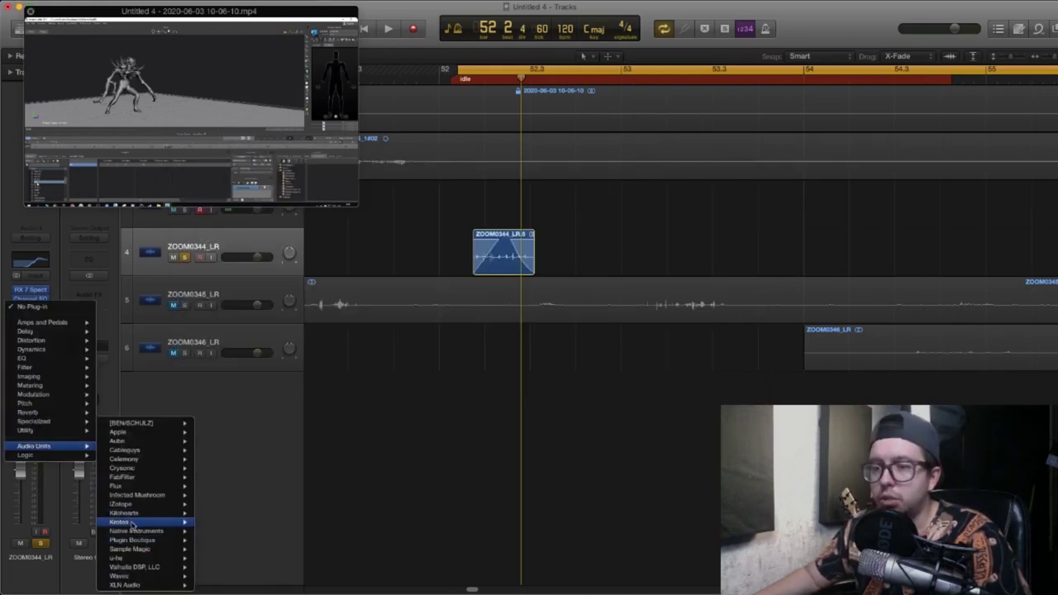
{"action": "key", "text": "Escape"}
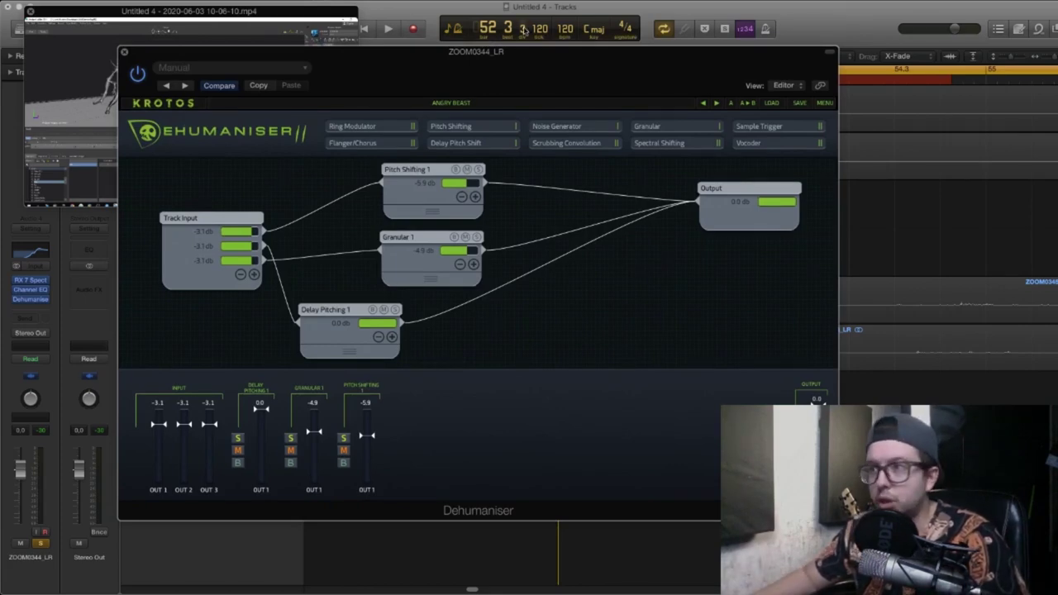
{"action": "left_click_drag", "start_coordinate": [704, 65], "coordinate": [744, 57]}
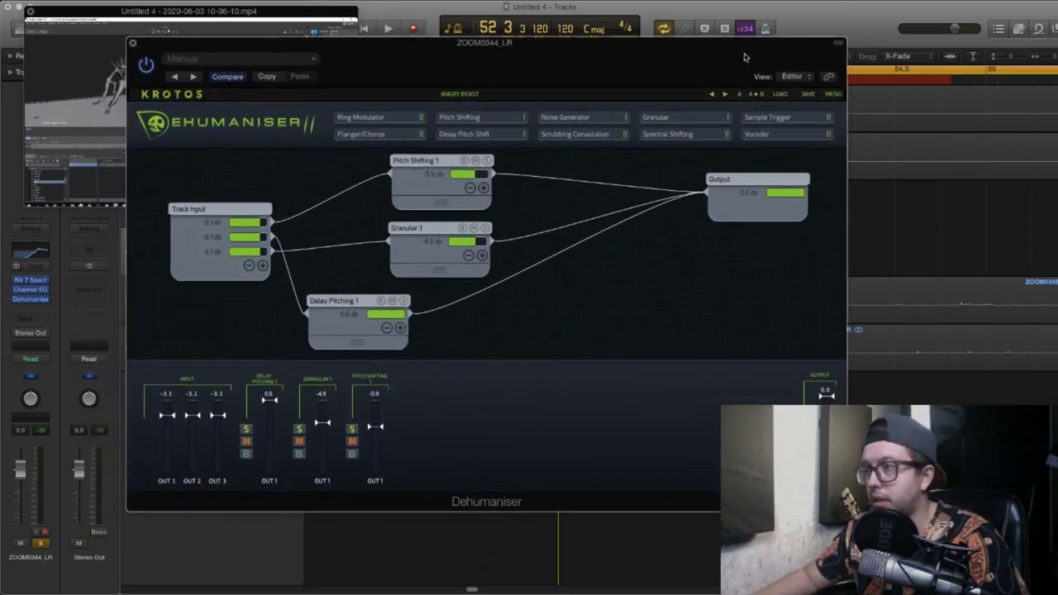
{"action": "left_click", "coordinate": [838, 44]}
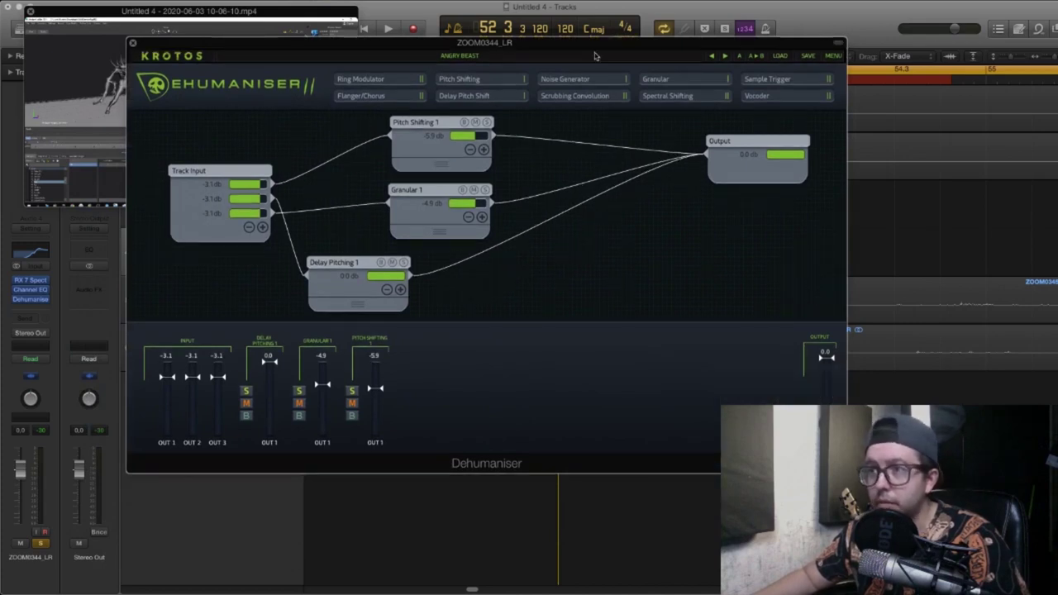
{"action": "left_click", "coordinate": [838, 44]}
{"action": "left_click_drag", "start_coordinate": [566, 50], "coordinate": [570, 51]}
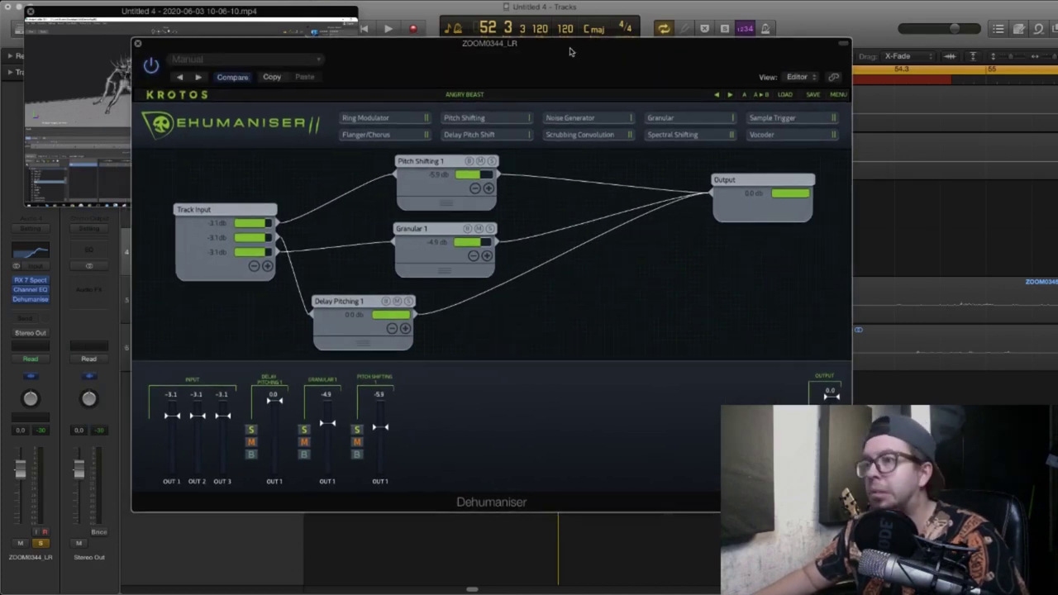
{"action": "left_click_drag", "start_coordinate": [358, 304], "coordinate": [483, 301]}
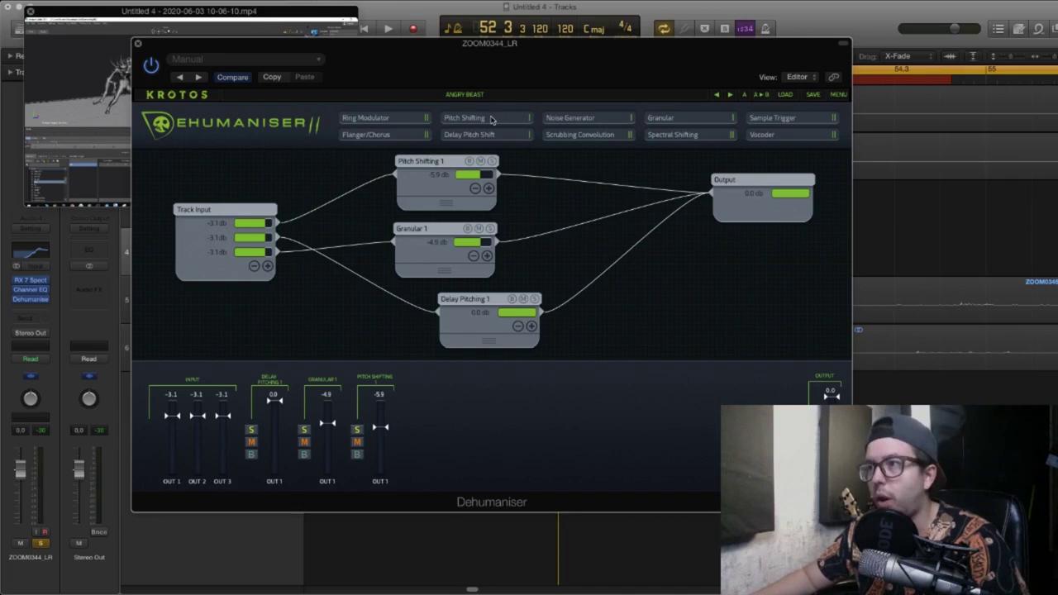
Switch Dehumaniser to the Giant Underwater Beast preset during loop playback and move the Dehumaniser and Compressor windows aside.
{"action": "left_click_drag", "start_coordinate": [556, 36], "coordinate": [563, 84]}
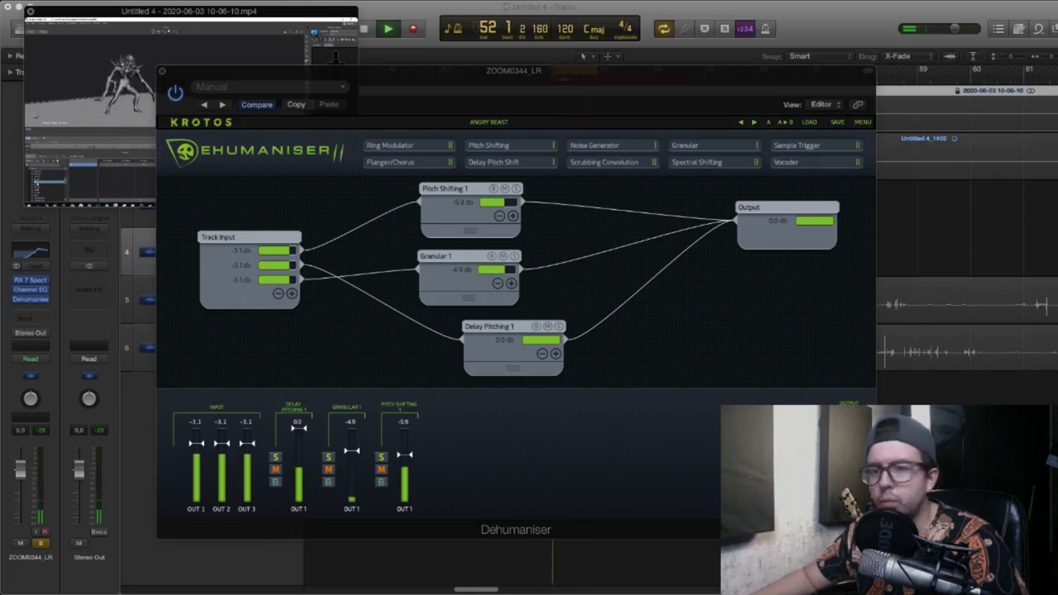
{"action": "left_click", "coordinate": [753, 123]}
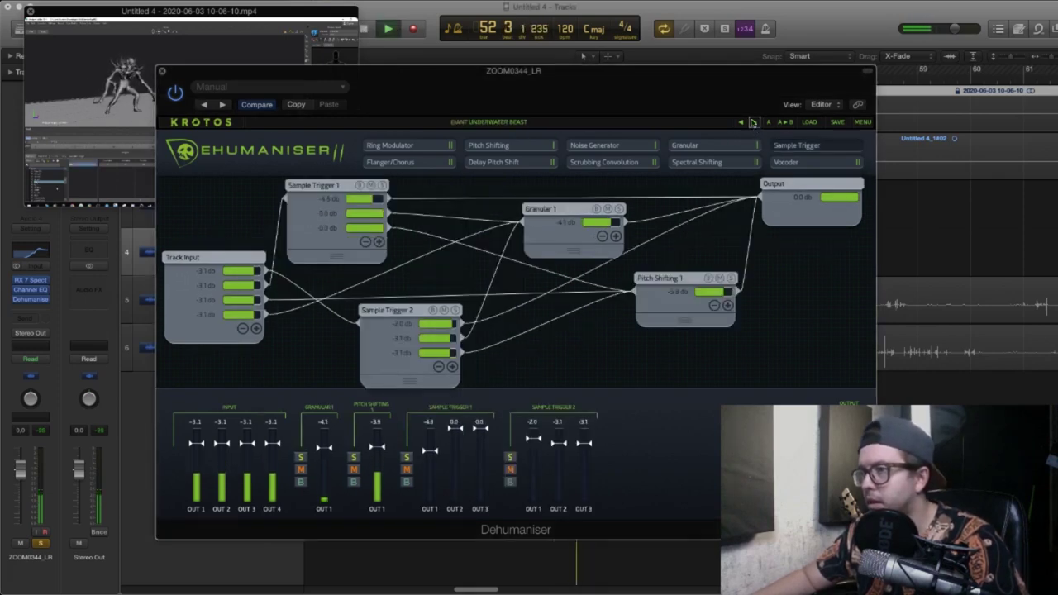
{"action": "left_click_drag", "start_coordinate": [658, 90], "coordinate": [835, 164]}
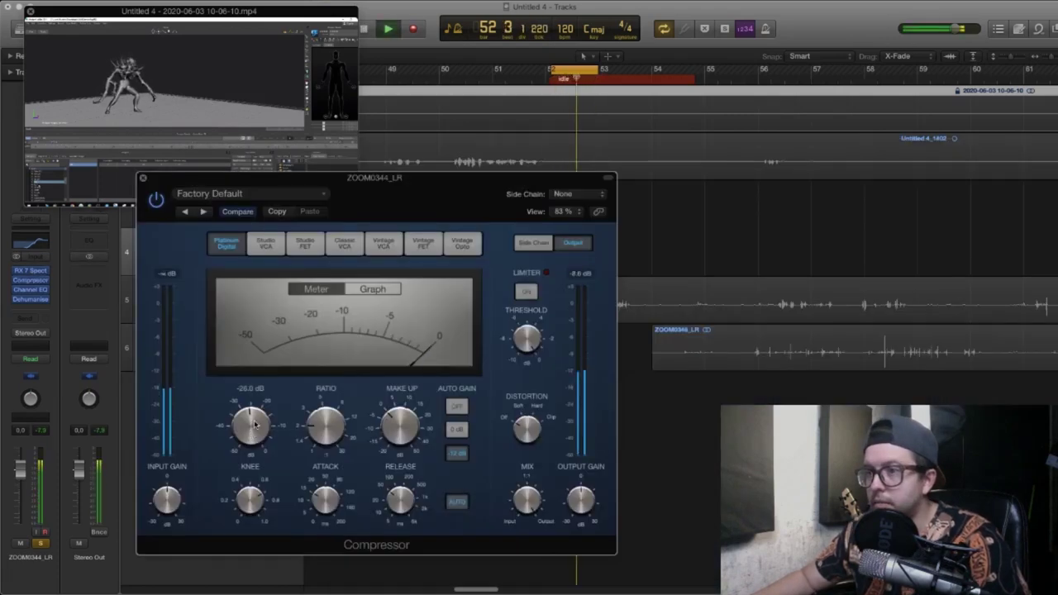
{"action": "left_click_drag", "start_coordinate": [378, 181], "coordinate": [422, 229]}
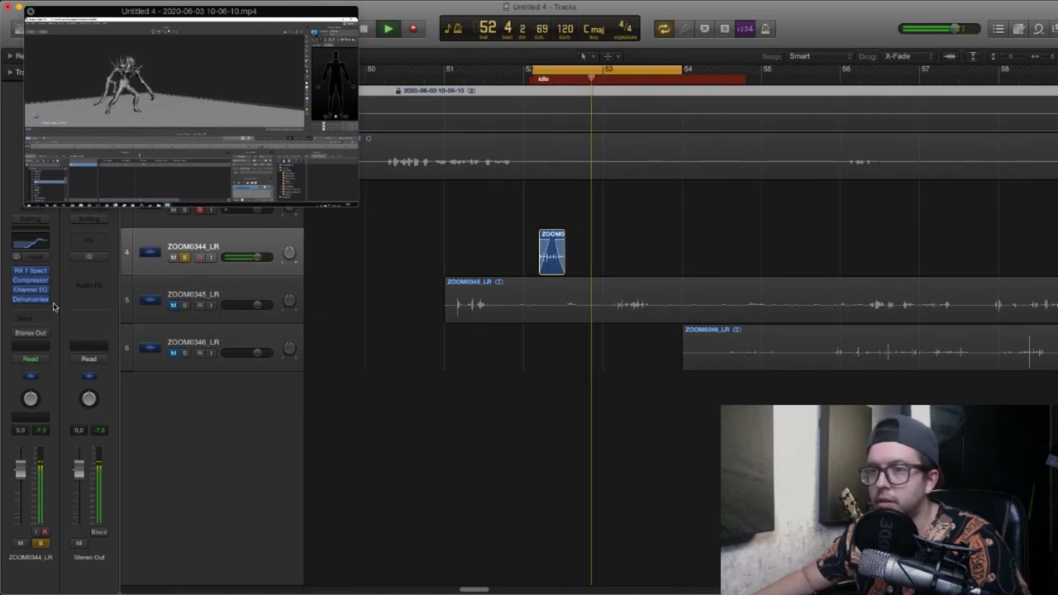
{"action": "key", "text": "space"}
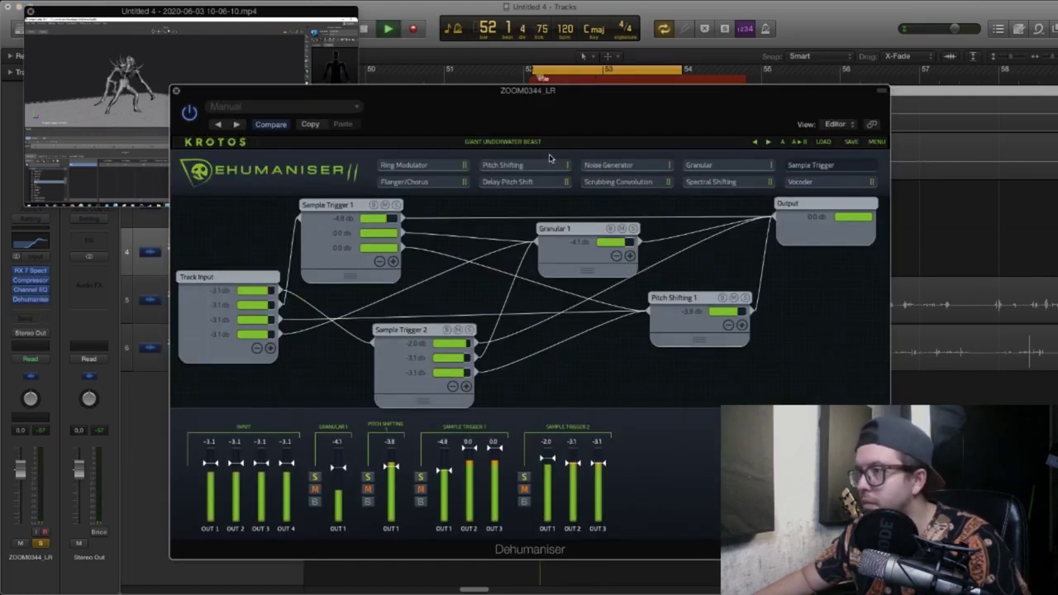
Replay the looped idle section to judge the Giant Underwater Beast sound, making the movie preview slightly smaller.
{"action": "key", "text": "space"}
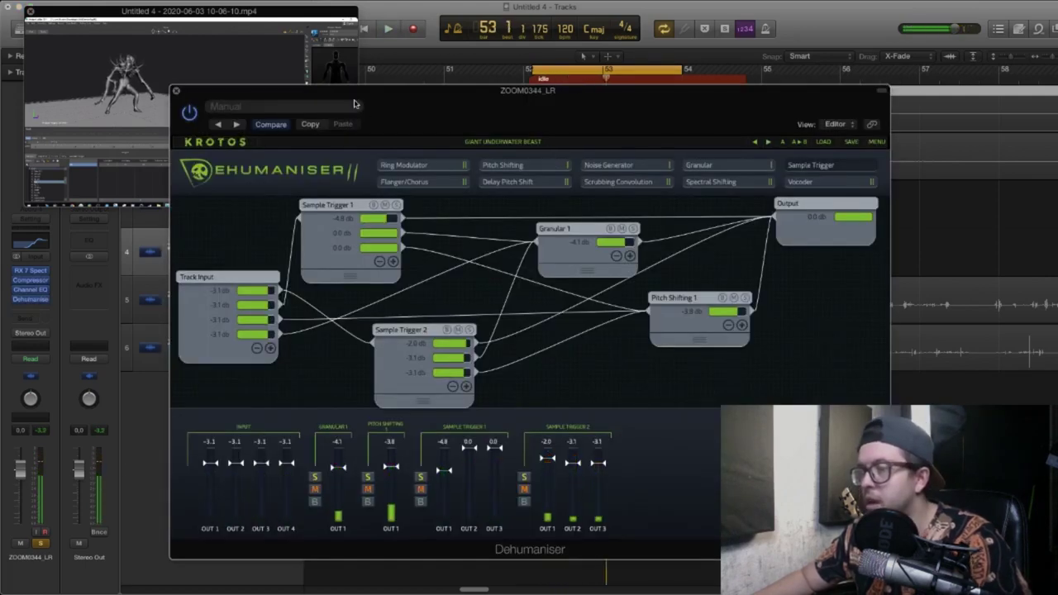
{"action": "left_click", "coordinate": [255, 42]}
{"action": "left_click_drag", "start_coordinate": [360, 205], "coordinate": [328, 200]}
{"action": "left_click", "coordinate": [518, 110]}
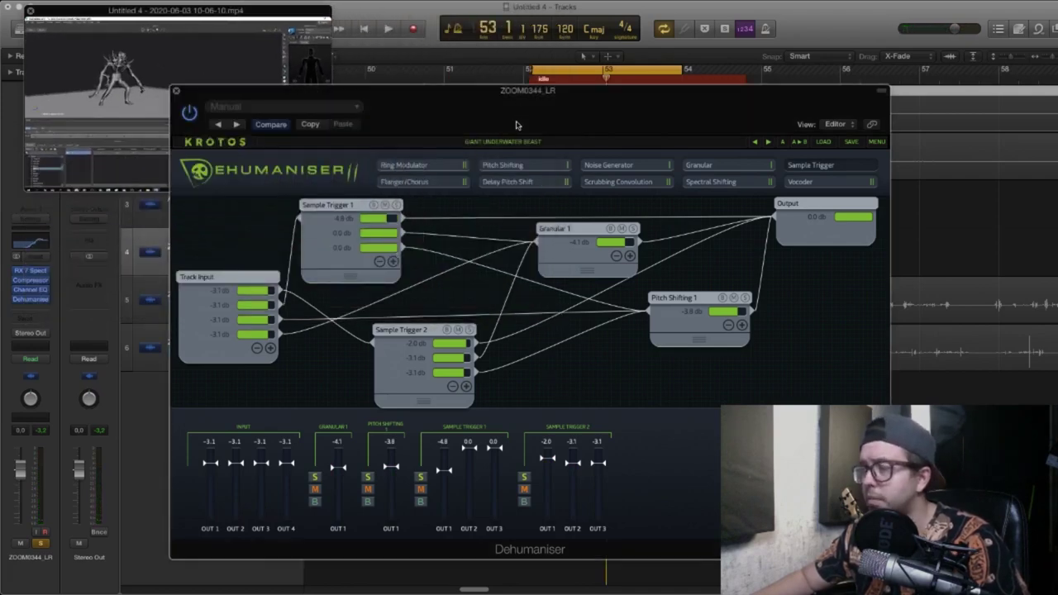
{"action": "key", "text": "space"}
{"action": "key", "text": "space"}
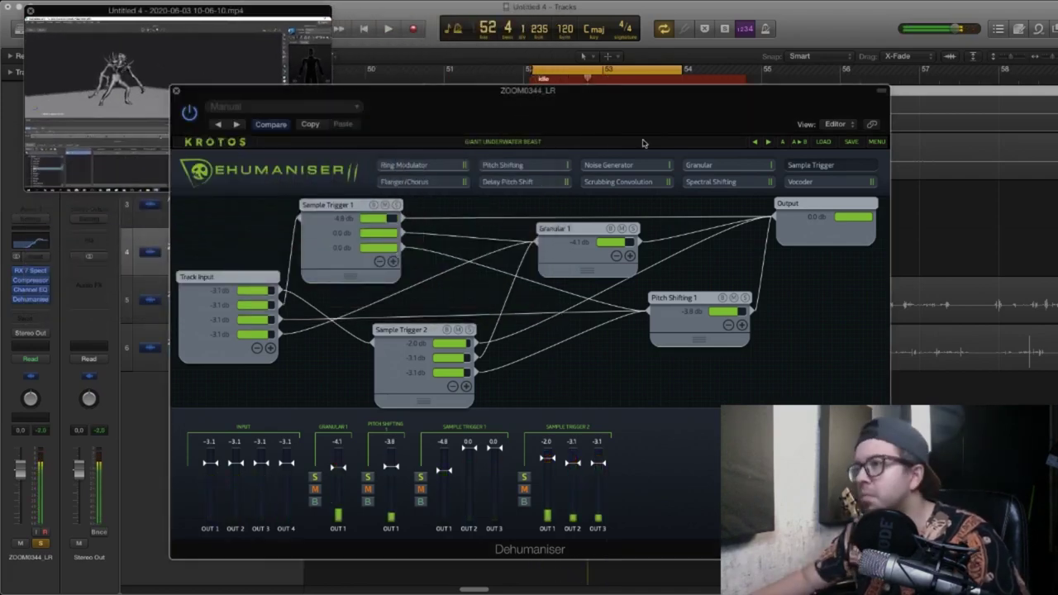
{"action": "key", "text": "space"}
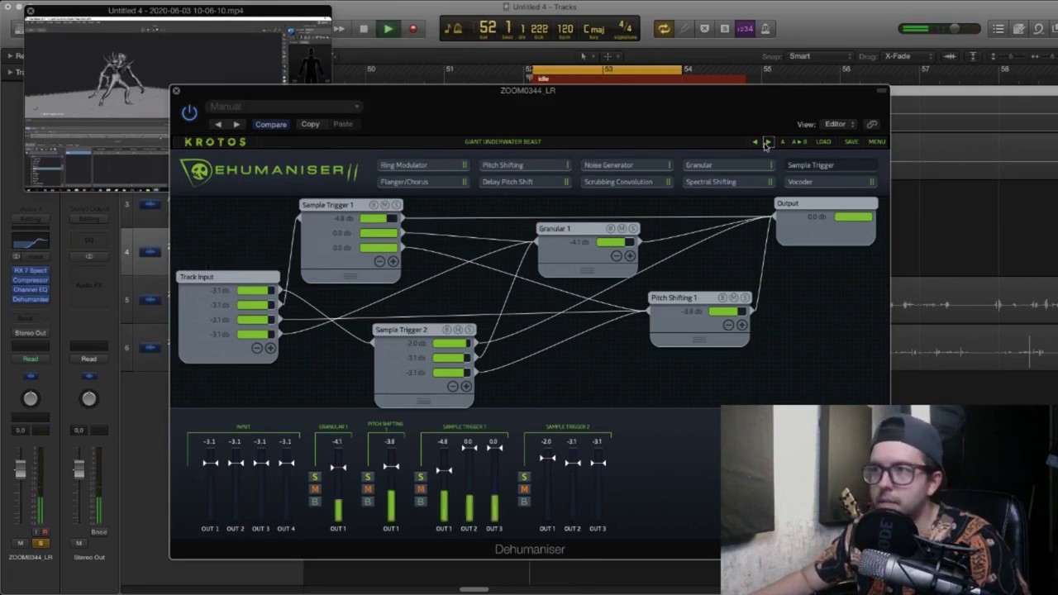
Switch Dehumaniser on the ZOOM0344_LR track to the preset after Giant Underwater Beast and stop loop playback.
{"action": "left_click", "coordinate": [767, 143]}
{"action": "key", "text": "space"}
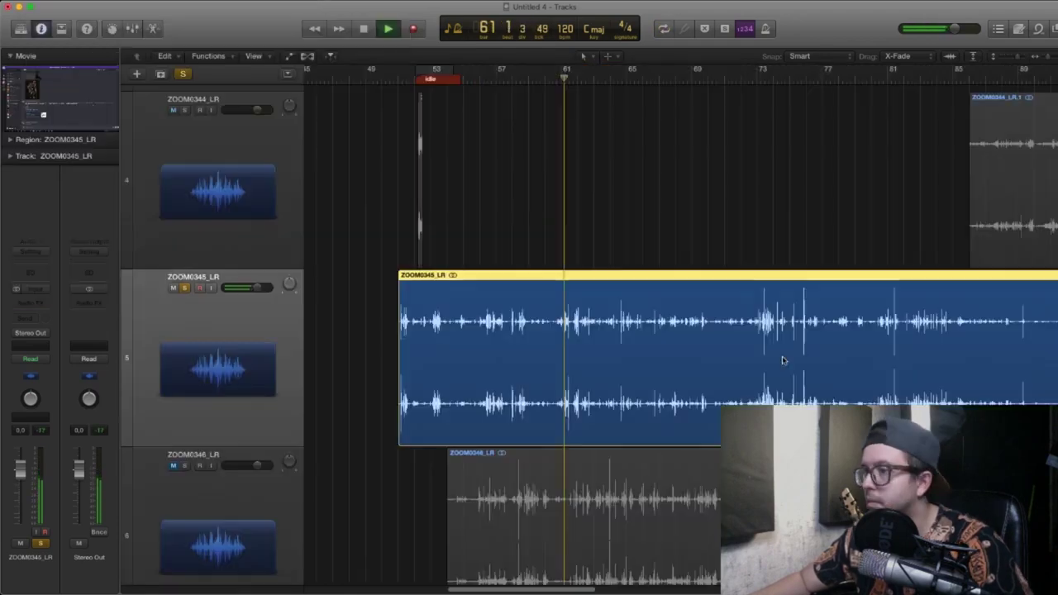
Audition the ZOOM0345_LR recording up to about bar 62 and split its region near bar 60 with the Scissors tool.
{"action": "key", "text": "super+Right"}
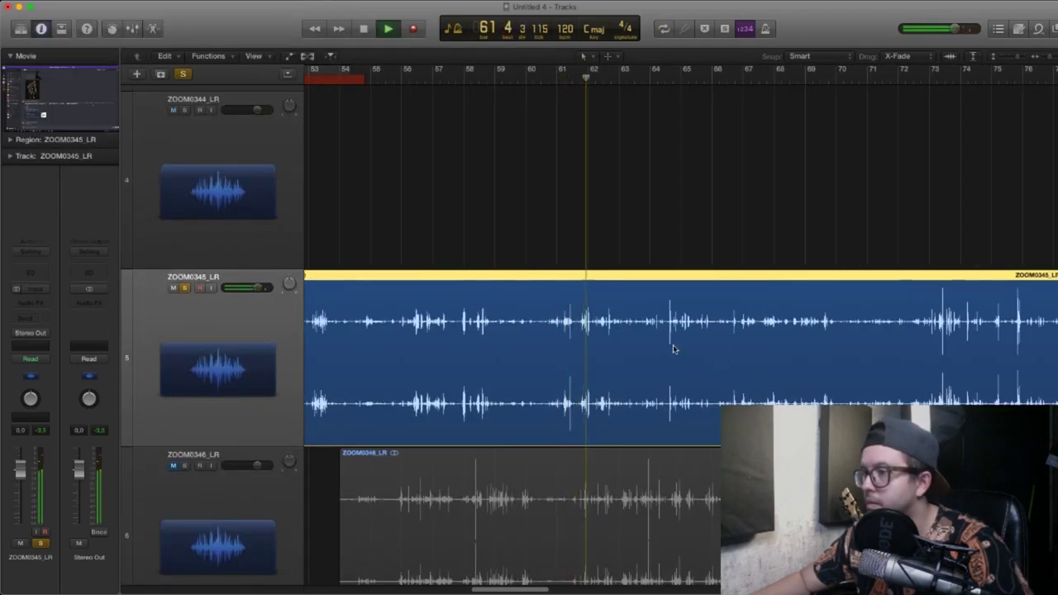
{"action": "key", "text": "space"}
{"action": "key", "text": "t"}
{"action": "key", "text": "i"}
{"action": "left_click", "coordinate": [541, 323]}
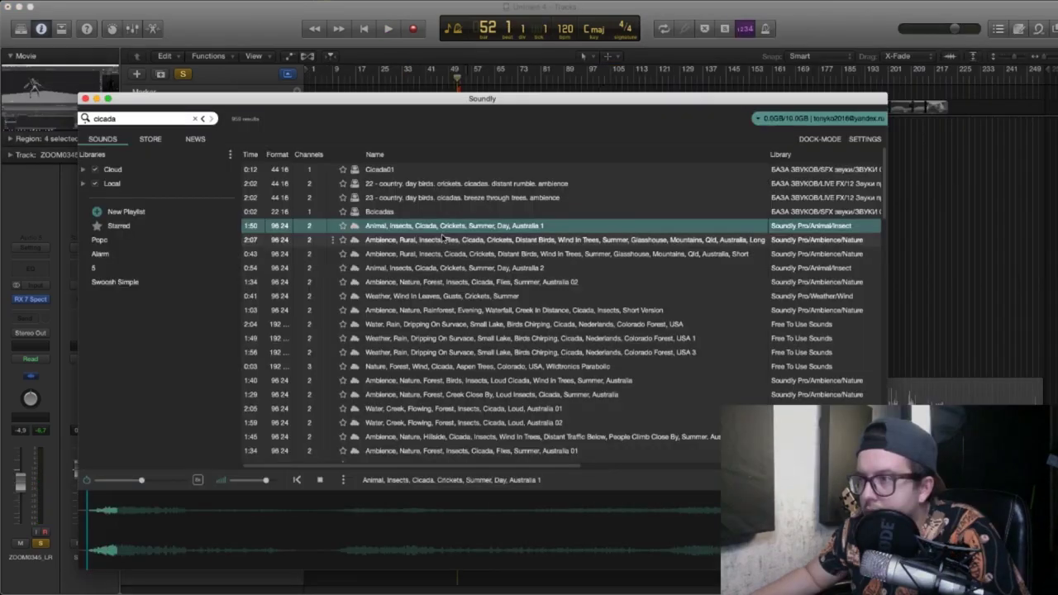
Audition the first cicada results in Soundly, including Bcicadas and the Australian cicada and cricket recordings.
{"action": "left_click", "coordinate": [443, 239]}
{"action": "left_click", "coordinate": [390, 211]}
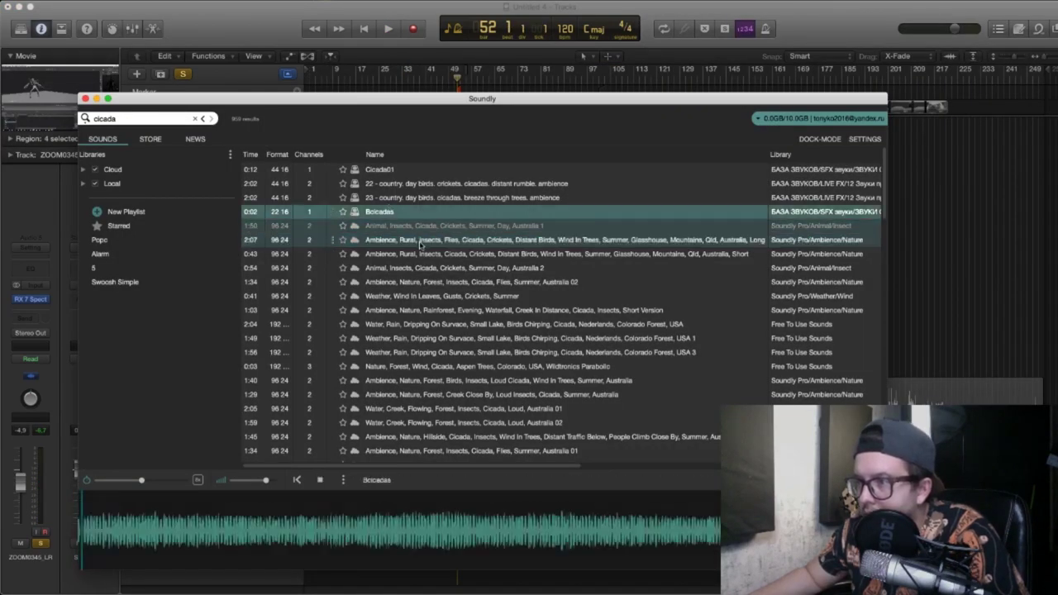
{"action": "left_click", "coordinate": [416, 270]}
{"action": "left_click", "coordinate": [424, 324]}
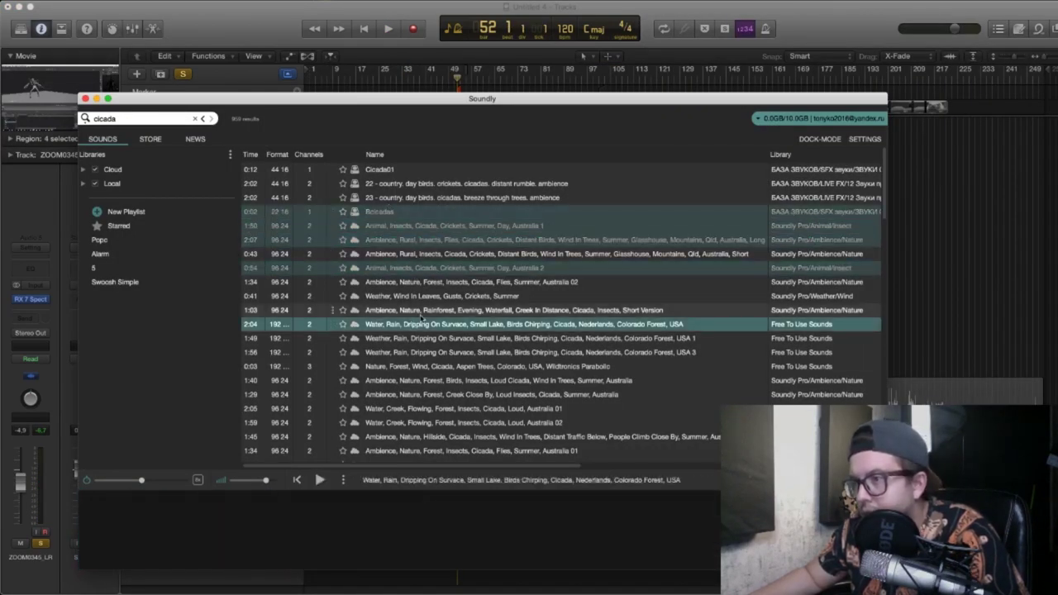
{"action": "scroll", "coordinate": [425, 321], "scroll_direction": "down", "scroll_amount": 3}
{"action": "left_click", "coordinate": [423, 319]}
{"action": "scroll", "coordinate": [417, 339], "scroll_direction": "down", "scroll_amount": 3}
{"action": "left_click", "coordinate": [405, 355]}
Audition cicada ambiences further down the Soundly results and select Animal, Insects, Cicadas, Several.
{"action": "scroll", "coordinate": [406, 367], "scroll_direction": "down", "scroll_amount": 8}
{"action": "scroll", "coordinate": [406, 381], "scroll_direction": "right", "scroll_amount": 5}
{"action": "scroll", "coordinate": [405, 380], "scroll_direction": "down", "scroll_amount": 3}
{"action": "scroll", "coordinate": [405, 380], "scroll_direction": "left", "scroll_amount": 3}
{"action": "left_click", "coordinate": [387, 327]}
{"action": "left_click", "coordinate": [382, 314]}
{"action": "left_click", "coordinate": [372, 300]}
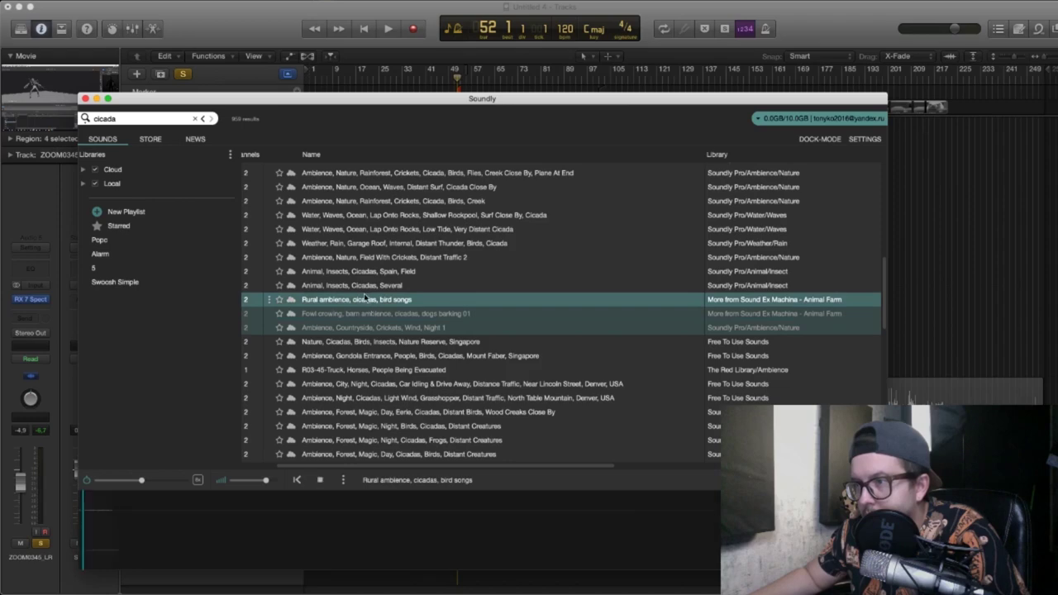
{"action": "left_click", "coordinate": [364, 285]}
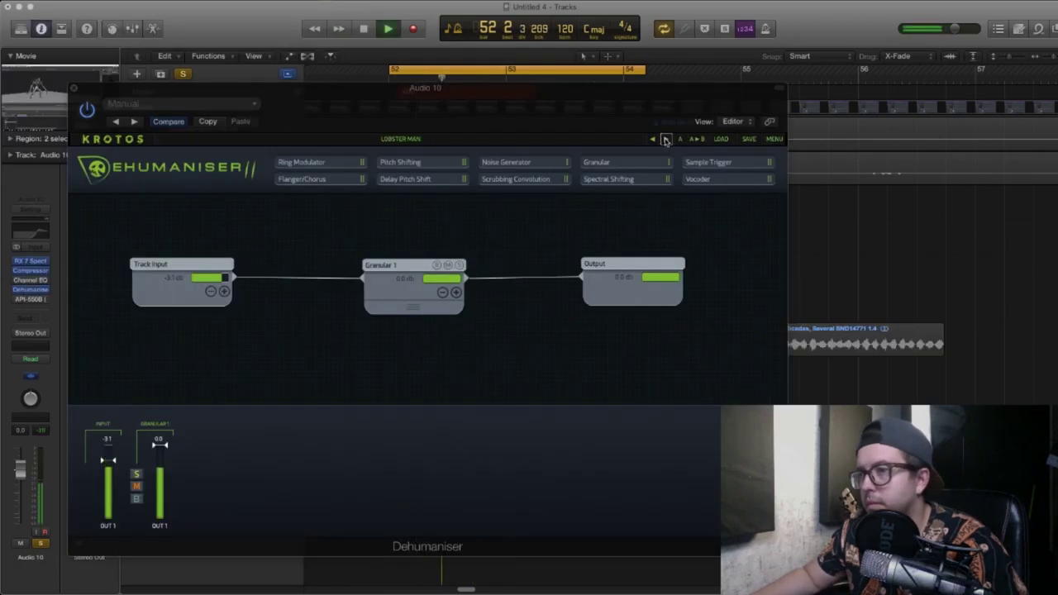
Close the Dehumaniser editor of Audio 10 and open the movie in a floating window, repositioning it during loop playback.
{"action": "left_click_drag", "start_coordinate": [460, 378], "coordinate": [444, 205]}
{"action": "left_click", "coordinate": [131, 184]}
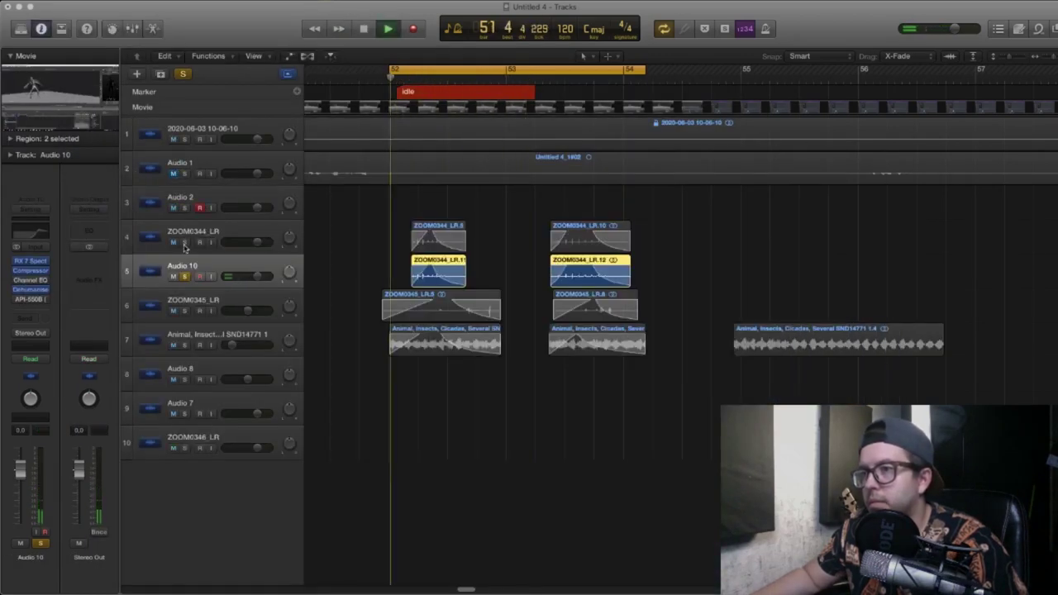
{"action": "left_click", "coordinate": [75, 83]}
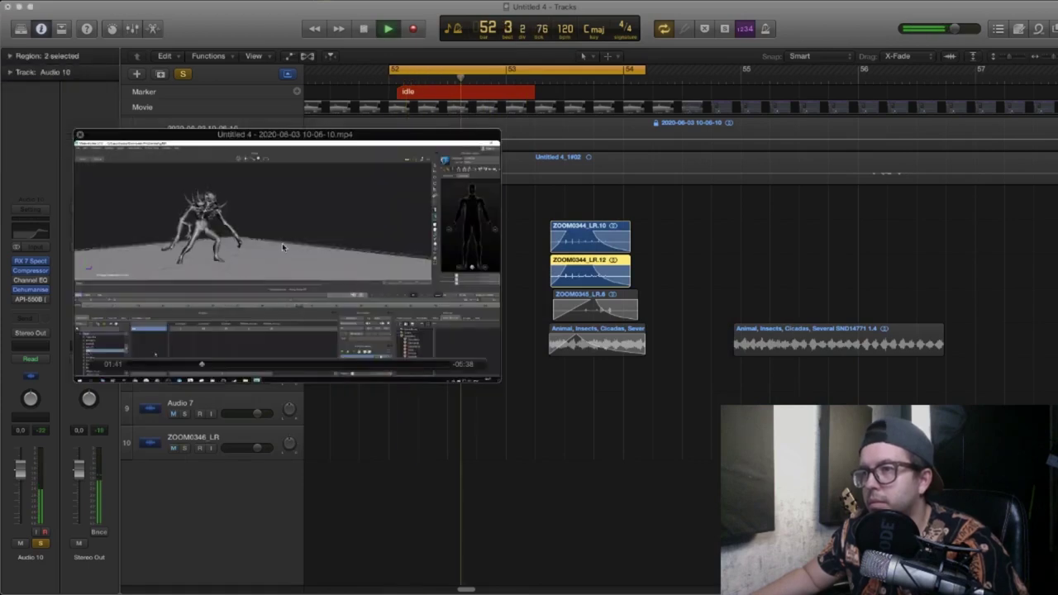
{"action": "left_click_drag", "start_coordinate": [398, 299], "coordinate": [358, 179]}
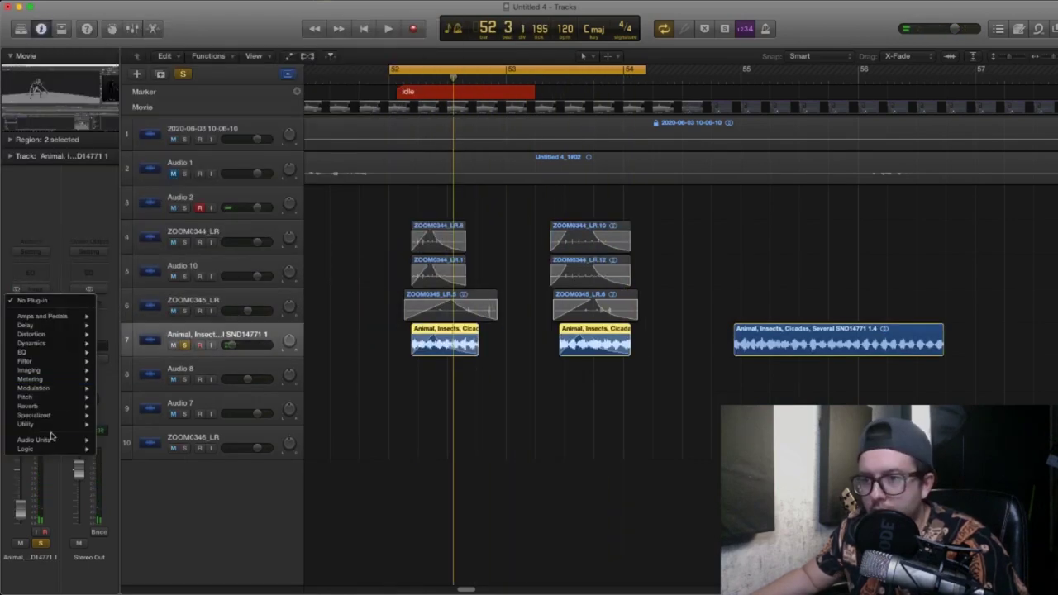
Insert the u-he Uhbik-G plug-in on the Animal, Insects, Cicadas track and play the looped idle section.
{"action": "mouse_move", "coordinate": [33, 439]}
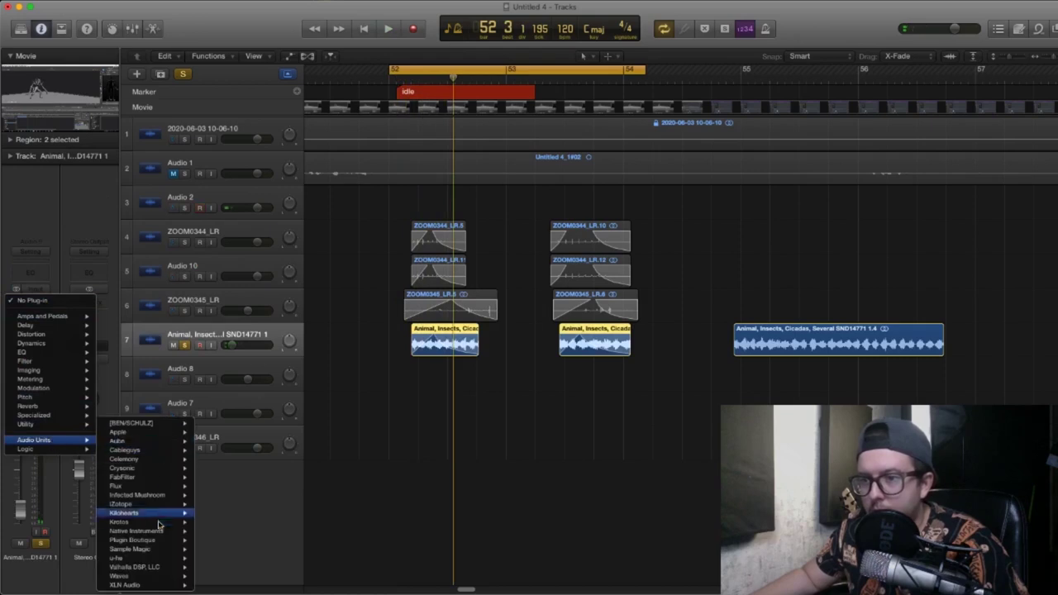
{"action": "mouse_move", "coordinate": [124, 557]}
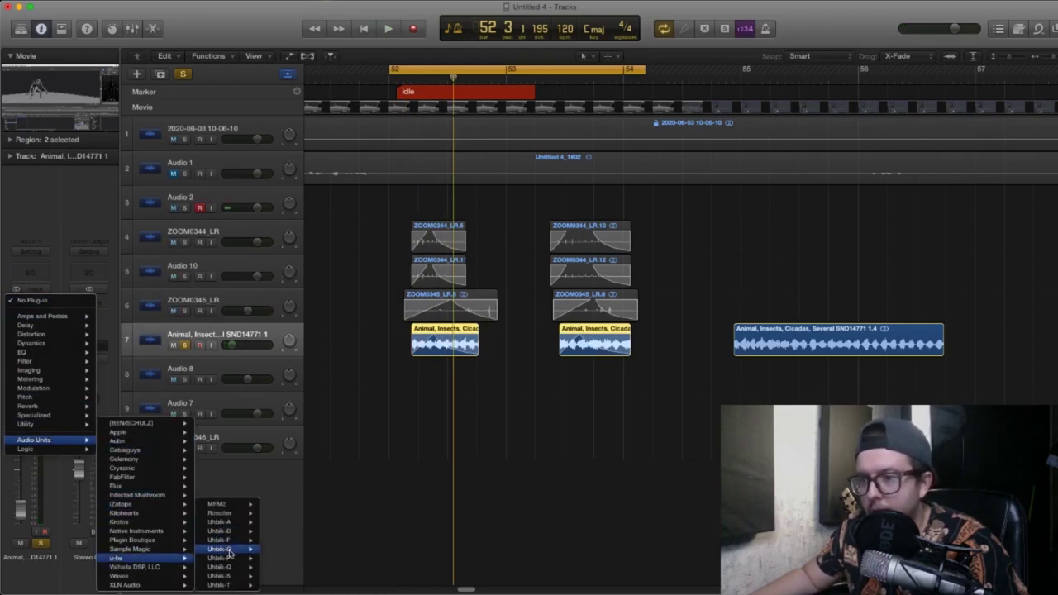
{"action": "left_click", "coordinate": [219, 549]}
{"action": "key", "text": "space"}
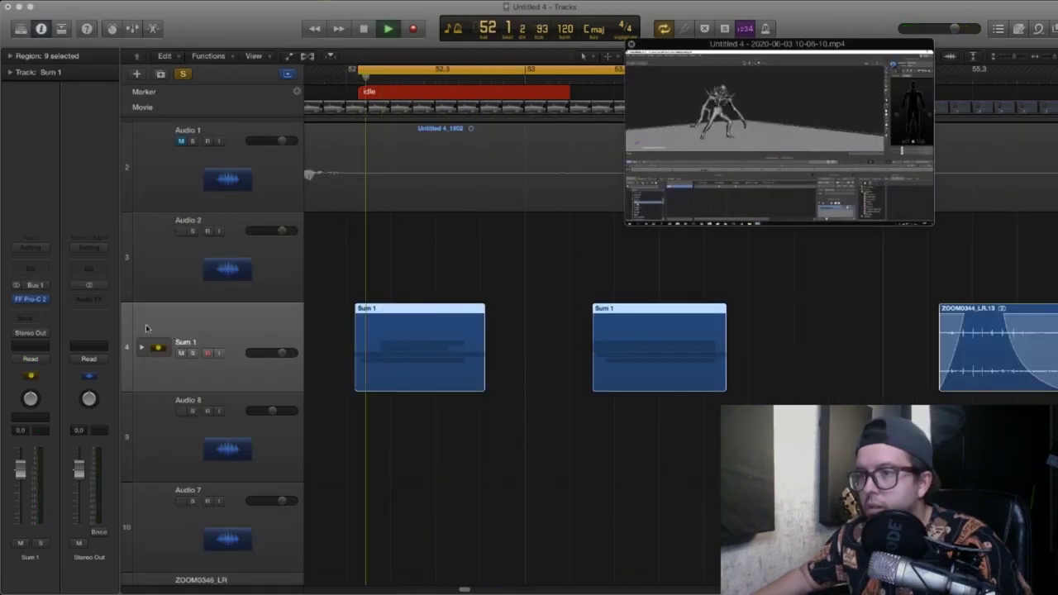
Insert a Channel EQ on the Sum 1 track and turn on its analyzer for loop playback.
{"action": "left_click", "coordinate": [28, 297]}
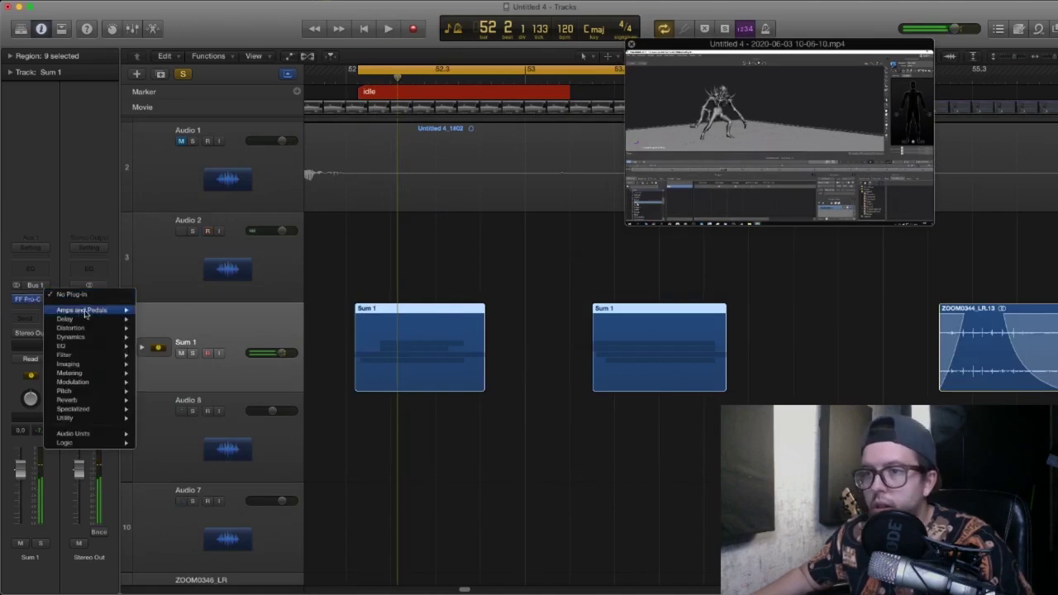
{"action": "left_click", "coordinate": [34, 267]}
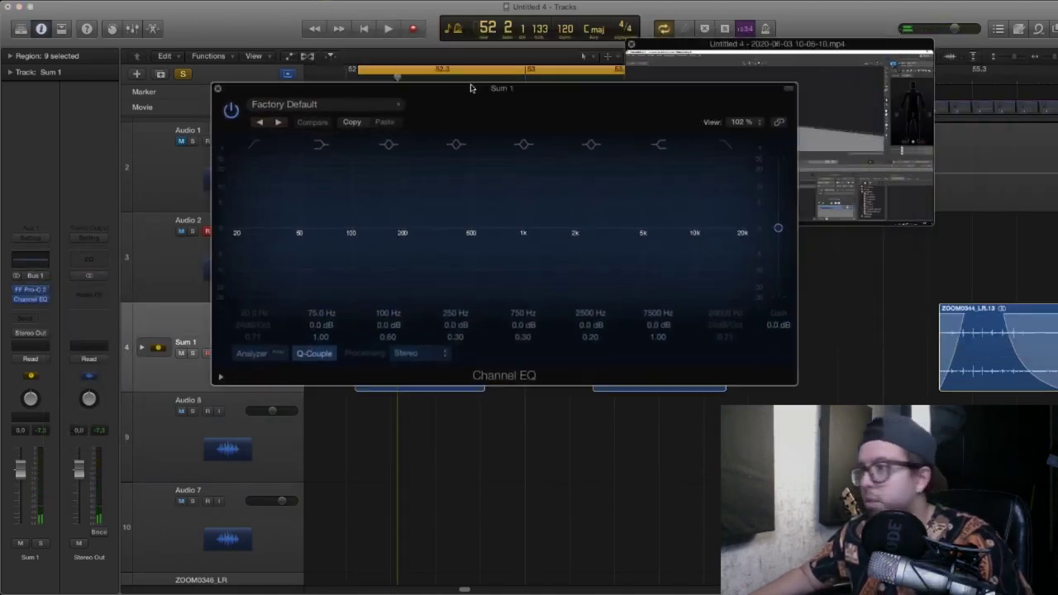
{"action": "left_click", "coordinate": [224, 372]}
{"action": "key", "text": "space"}
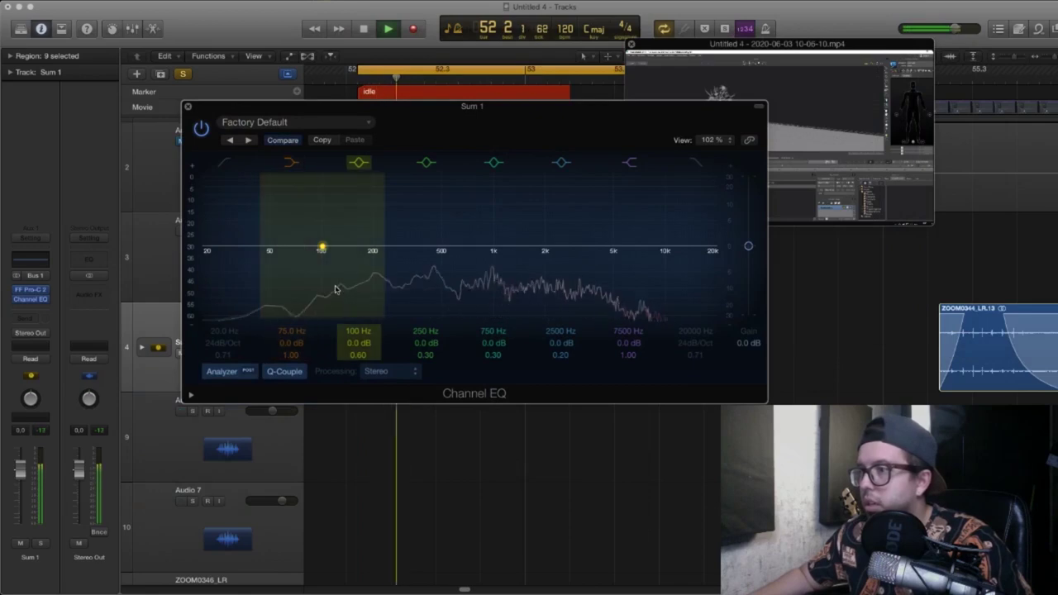
Enable the Sum 1 EQ's low cut at about 70 Hz and reshape its low-mid and mid bands.
{"action": "left_click", "coordinate": [229, 202]}
{"action": "left_click_drag", "start_coordinate": [229, 203], "coordinate": [298, 205]}
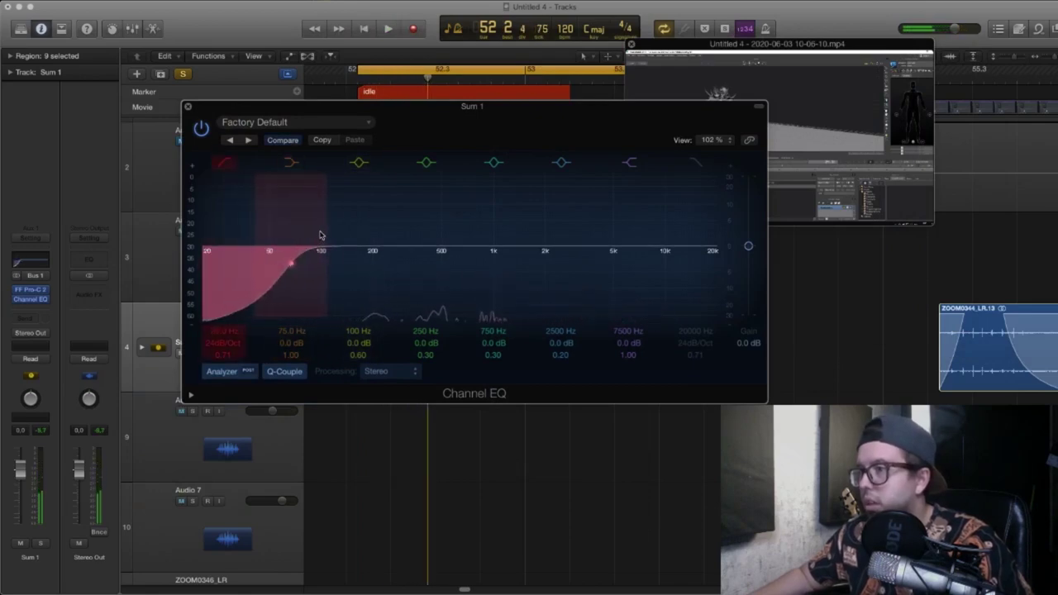
{"action": "left_click_drag", "start_coordinate": [494, 250], "coordinate": [443, 276]}
{"action": "left_click_drag", "start_coordinate": [299, 251], "coordinate": [369, 276]}
{"action": "left_click_drag", "start_coordinate": [463, 238], "coordinate": [559, 241]}
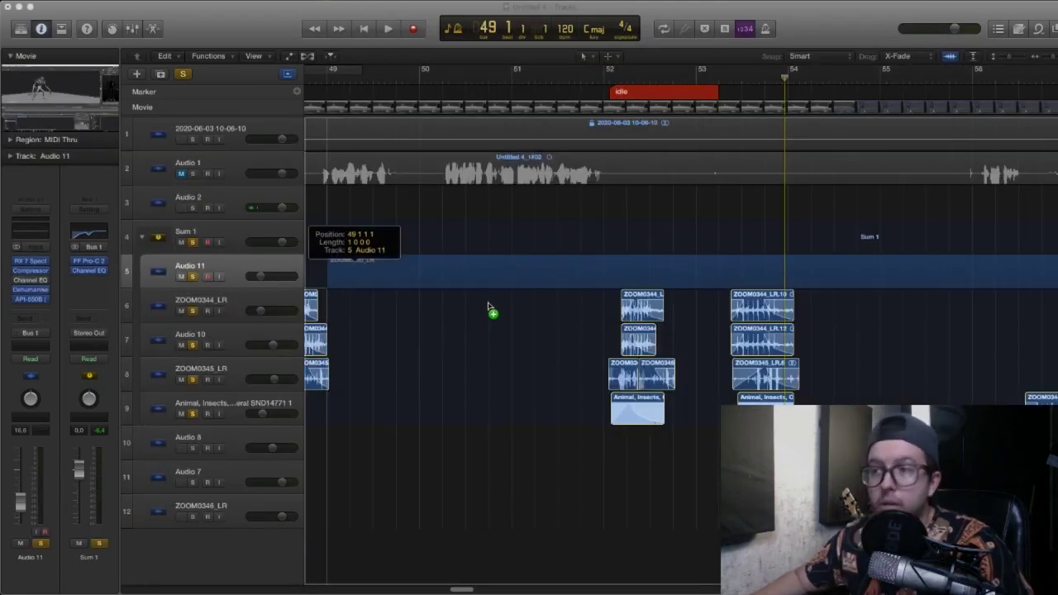
Add the ZOOM0330_LR recording to the timeline and audition it around bar 59.
{"action": "left_click_drag", "start_coordinate": [487, 308], "coordinate": [498, 300]}
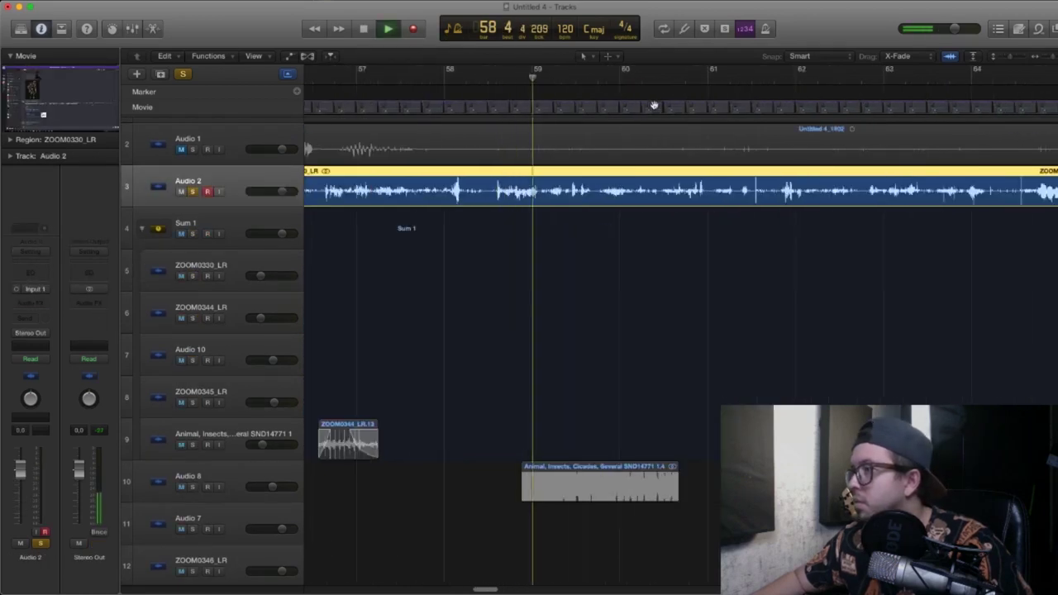
{"action": "key", "text": "super+Right"}
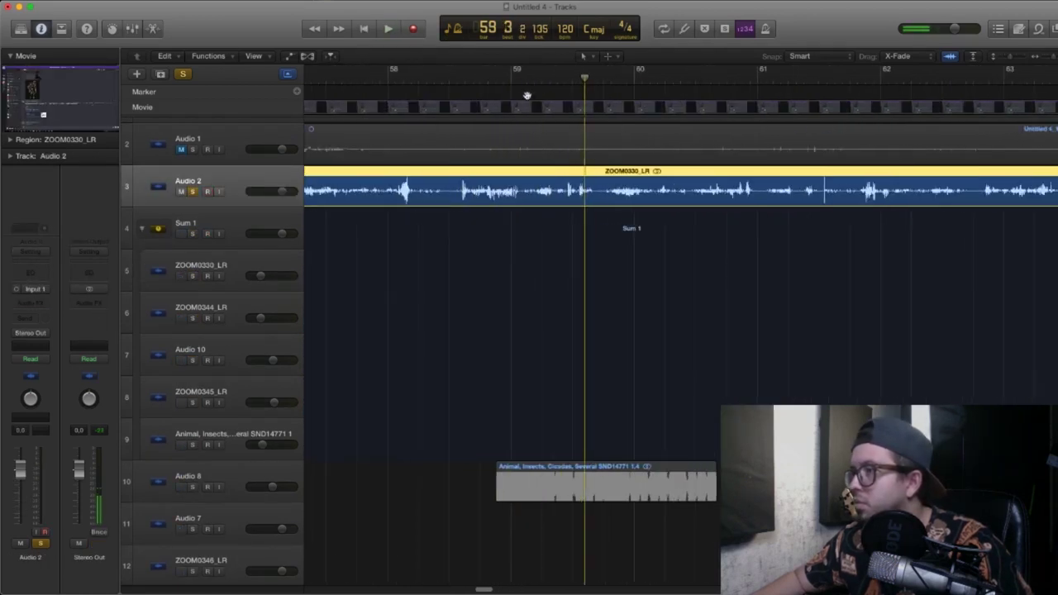
{"action": "key", "text": "space"}
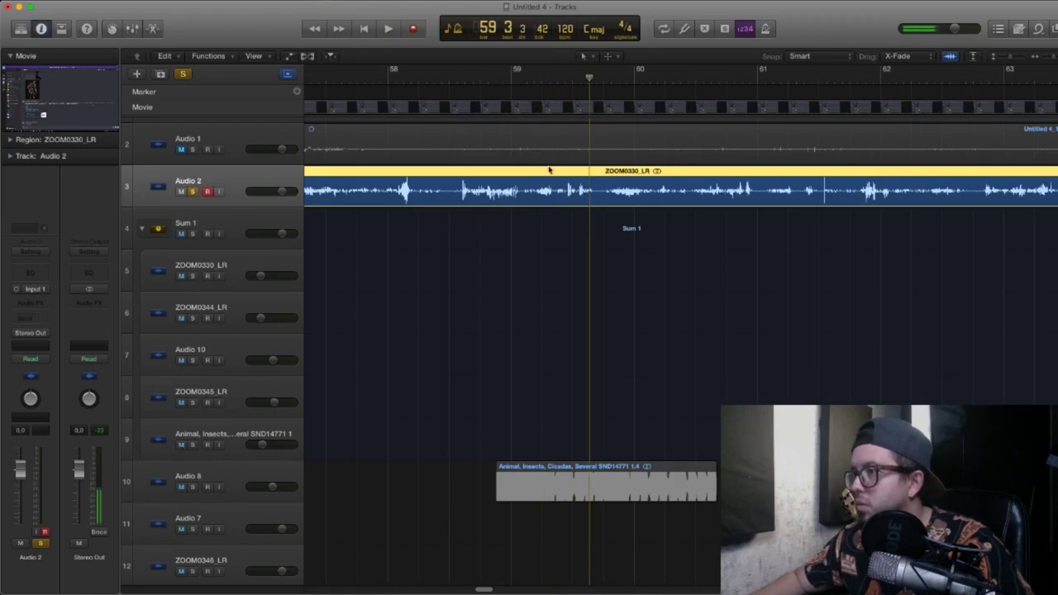